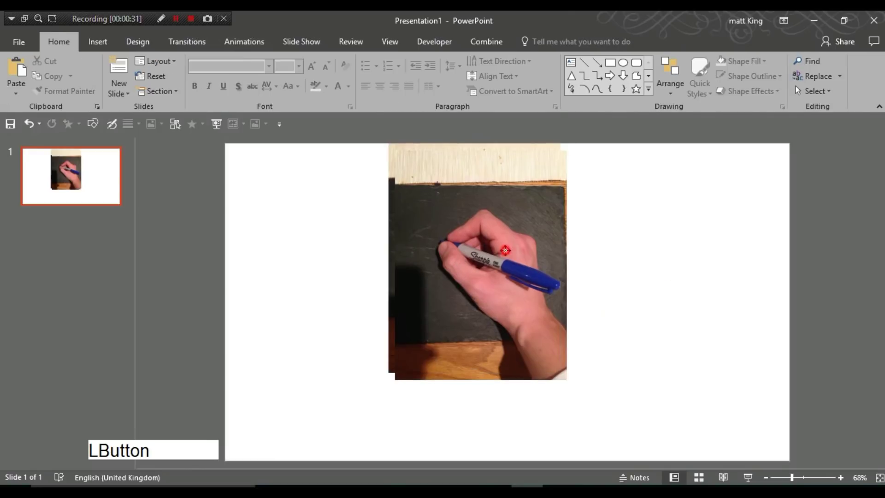
# Step: Spread the two hand photos side by side and start Remove Background on the left one
pyautogui.moveTo(505, 250); pyautogui.dragTo(697, 247)
pyautogui.moveTo(461, 267); pyautogui.dragTo(388, 268)
pyautogui.moveTo(672, 300); pyautogui.dragTo(635, 300)
pyautogui.click(461, 256)
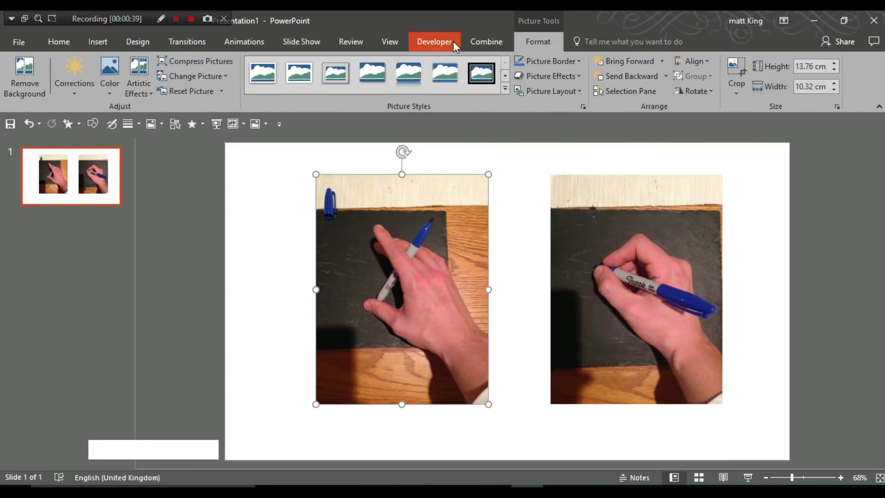
pyautogui.click(25, 74)
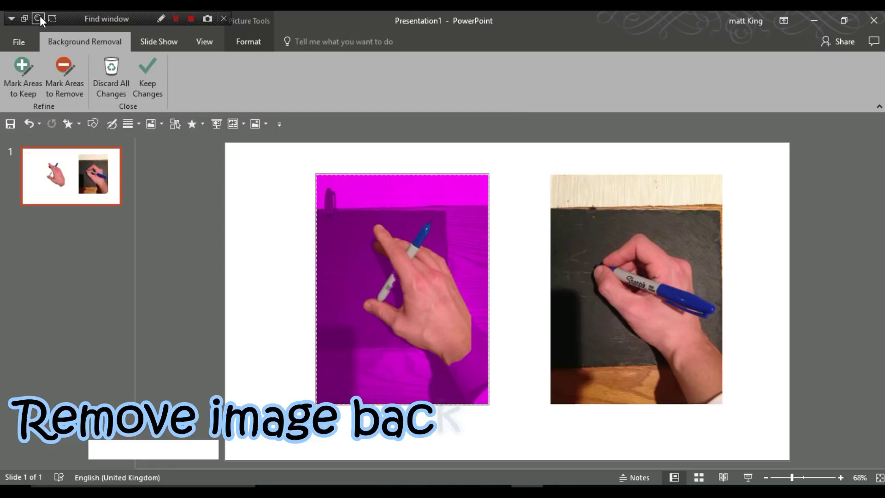
# Step: Mark the wrist as an area to keep and apply the background removal to the left photo
pyautogui.click(30, 81)
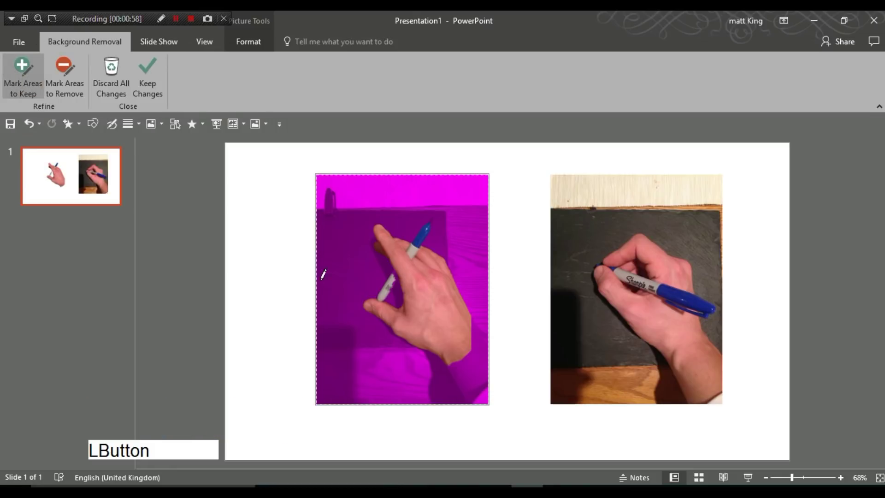
pyautogui.moveTo(455, 373); pyautogui.dragTo(467, 395)
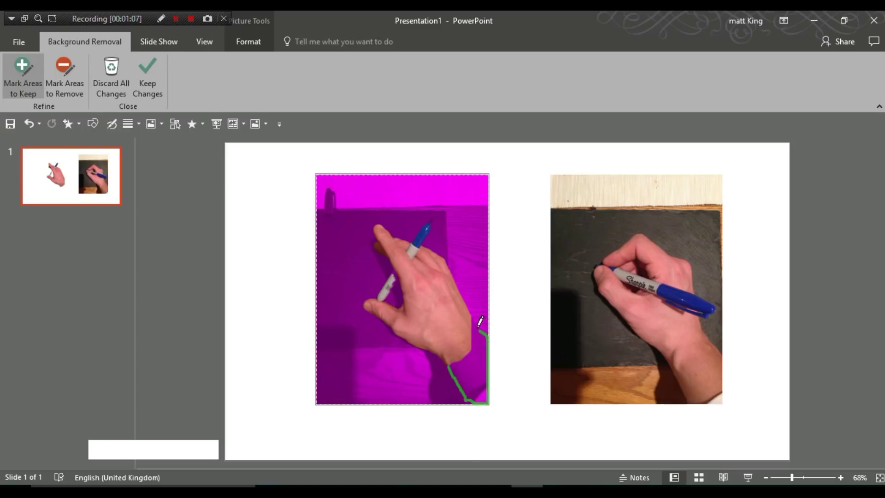
pyautogui.moveTo(449, 358); pyautogui.dragTo(476, 397)
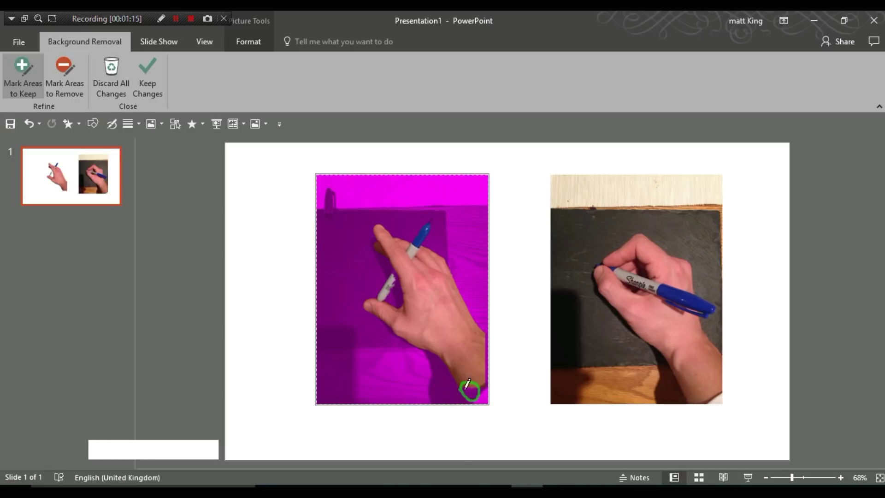
pyautogui.moveTo(470, 389)
pyautogui.mouseDown()
pyautogui.moveTo(484, 395)
pyautogui.moveTo(470, 389)
pyautogui.mouseUp()
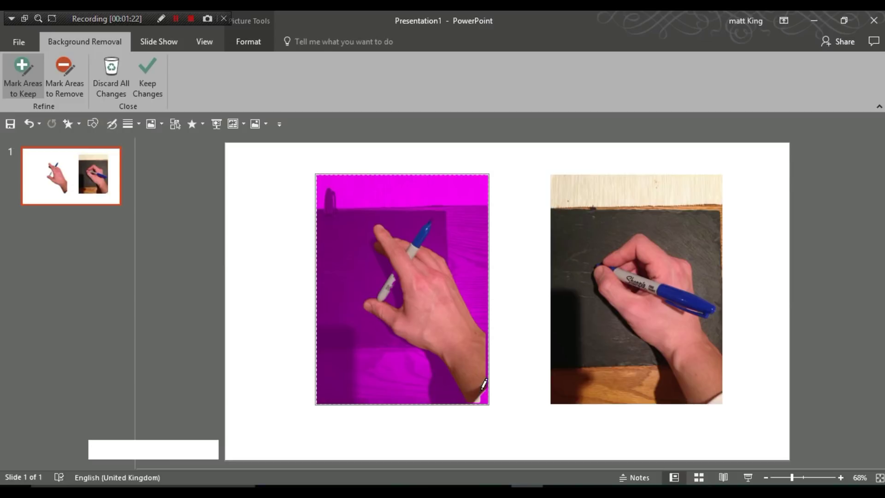
pyautogui.moveTo(485, 384); pyautogui.dragTo(487, 387)
pyautogui.keyDown('ctrl'); pyautogui.scroll(3, 425, 227); pyautogui.keyUp('ctrl')
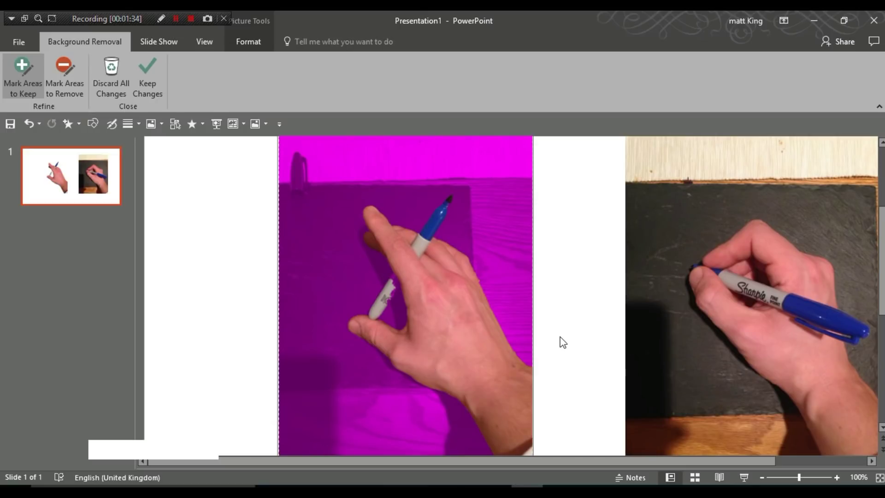
pyautogui.keyDown('ctrl'); pyautogui.scroll(-3, 560, 336); pyautogui.keyUp('ctrl')
pyautogui.click(144, 79)
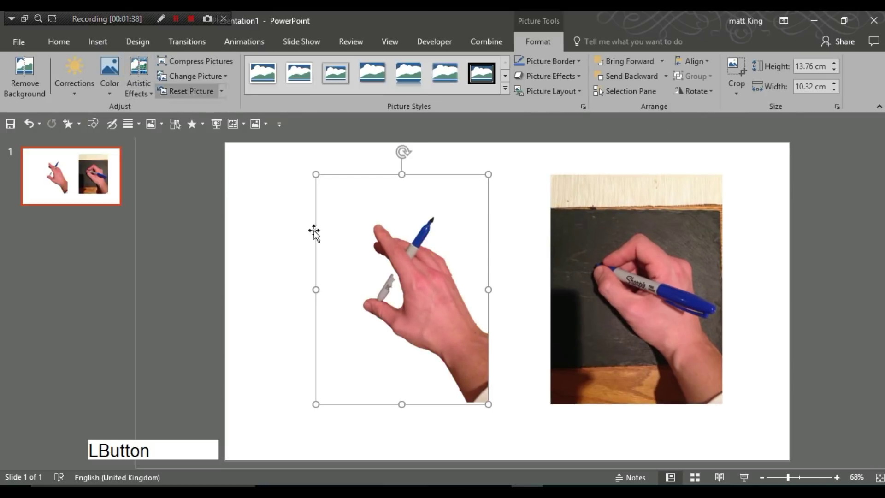
pyautogui.click(26, 77)
# Step: Mark the marker pen as an area to keep and apply the change
pyautogui.click(29, 87)
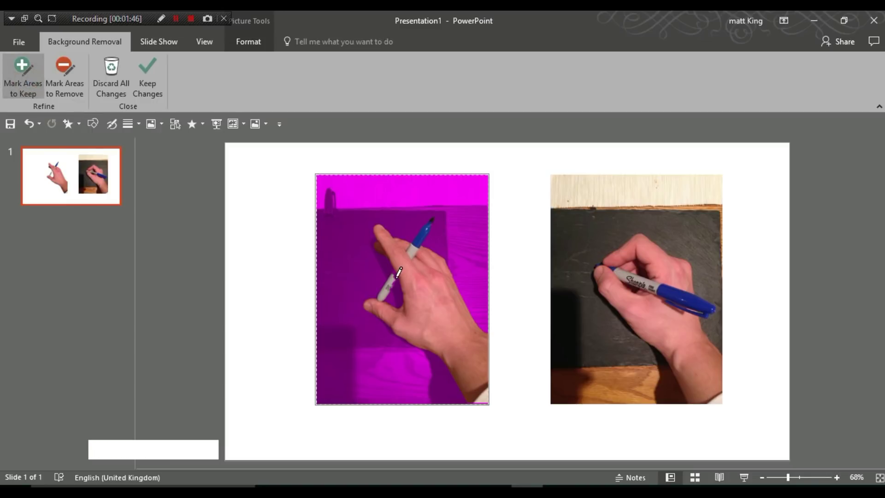
pyautogui.keyDown('ctrl'); pyautogui.scroll(1, 387, 300); pyautogui.keyUp('ctrl')
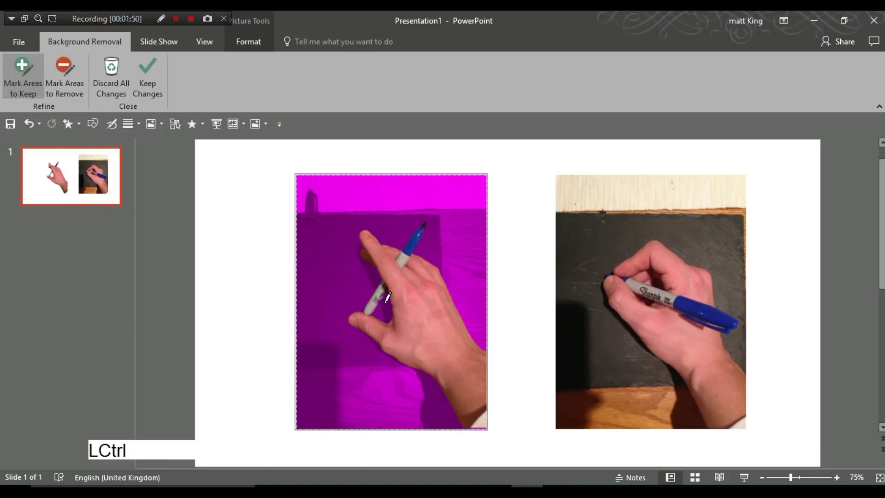
pyautogui.click(378, 300)
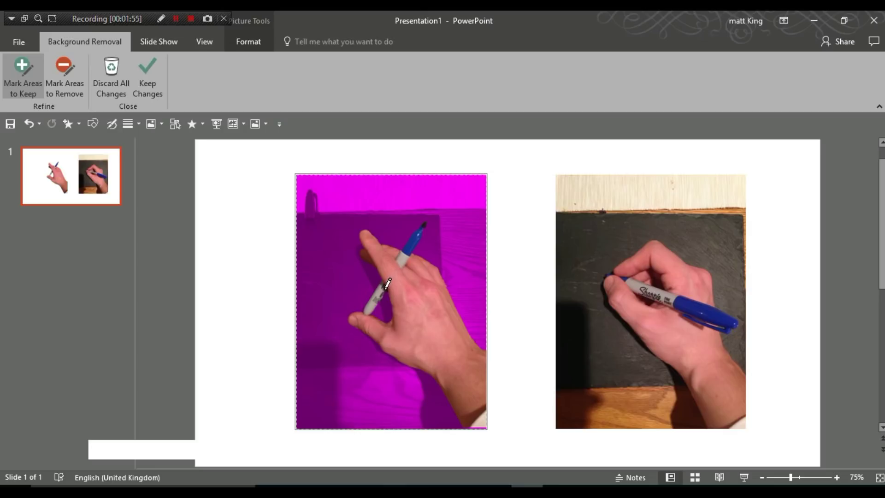
pyautogui.click(139, 89)
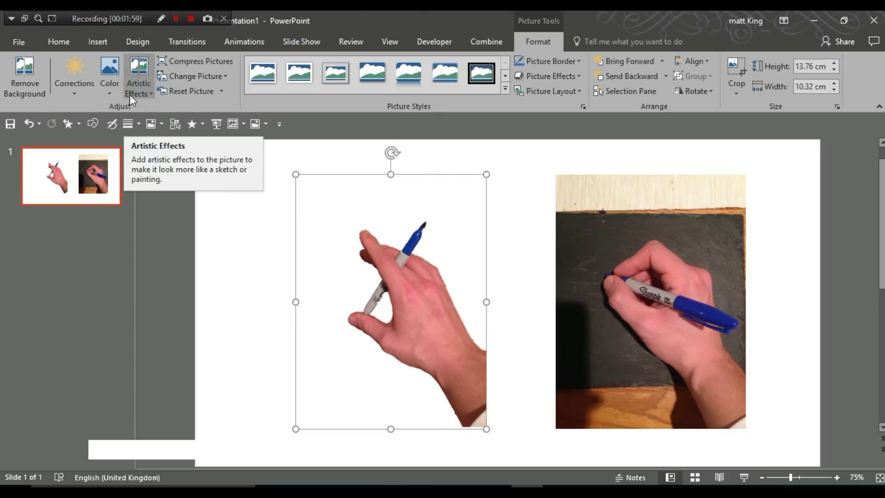
# Step: Refine the cutout again with more keep marks on the pen and apply it
pyautogui.click(23, 75)
pyautogui.keyDown('ctrl'); pyautogui.scroll(5, 499, 285); pyautogui.keyUp('ctrl')
pyautogui.click(22, 75)
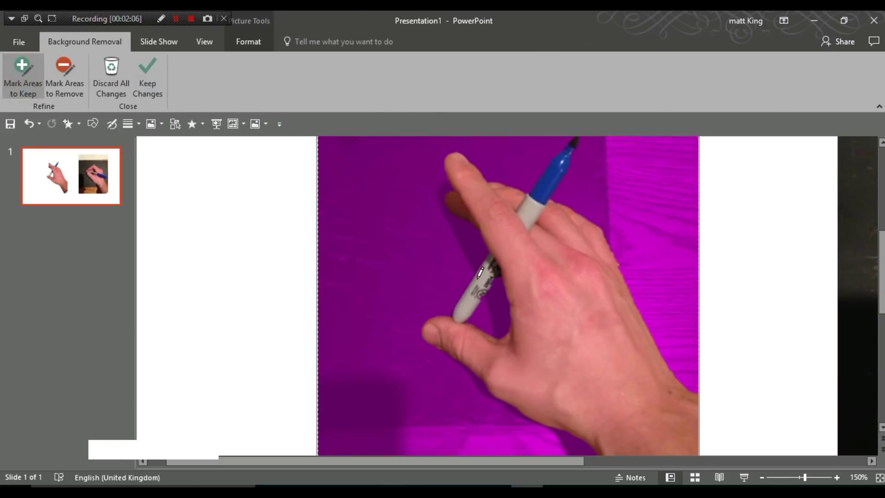
pyautogui.rightClick(407, 301)
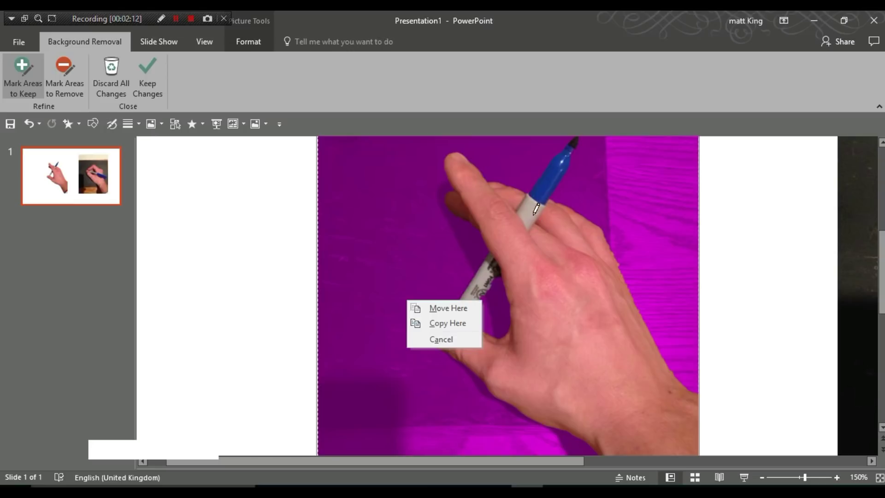
pyautogui.click(536, 209)
pyautogui.rightClick(483, 298)
pyautogui.click(457, 292)
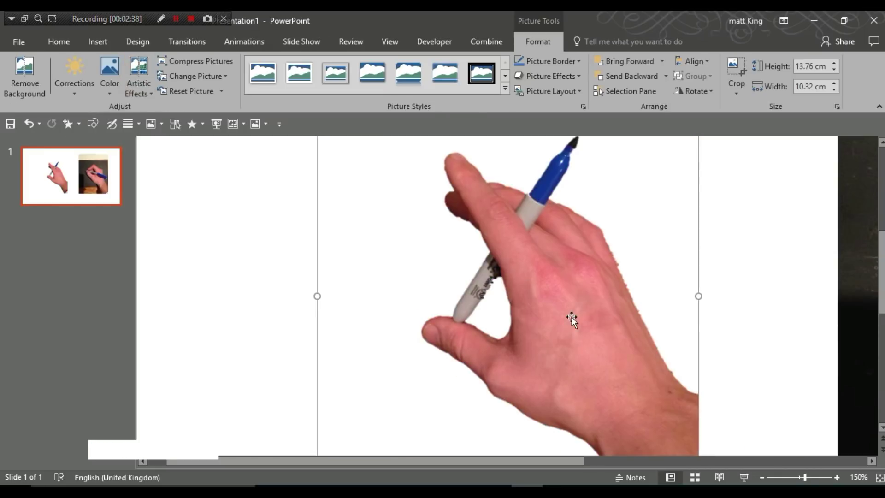
pyautogui.scroll(-7, 573, 317)
pyautogui.scroll(3, 574, 318)
pyautogui.click(456, 302)
pyautogui.scroll(-3, 677, 267)
pyautogui.click(555, 313)
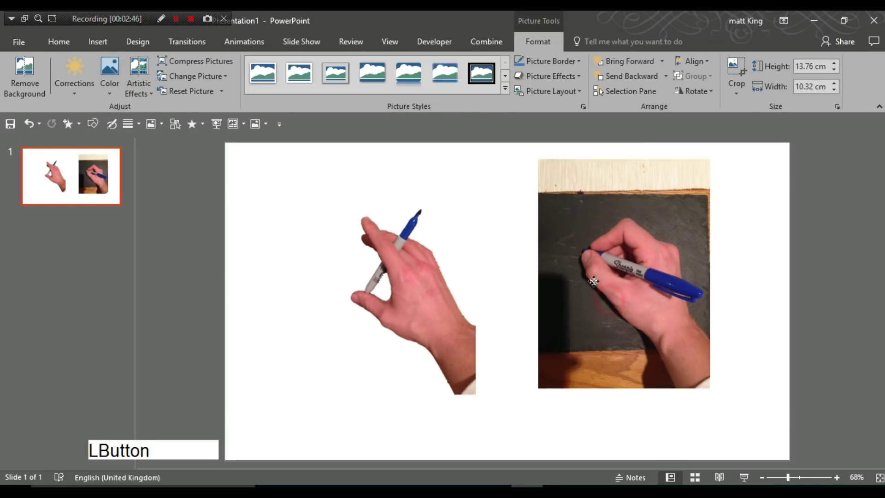
# Step: Delete the right photo, duplicate the hand, and recolour the copy Black and White: 75%
pyautogui.press('Delete')
pyautogui.click(416, 293)
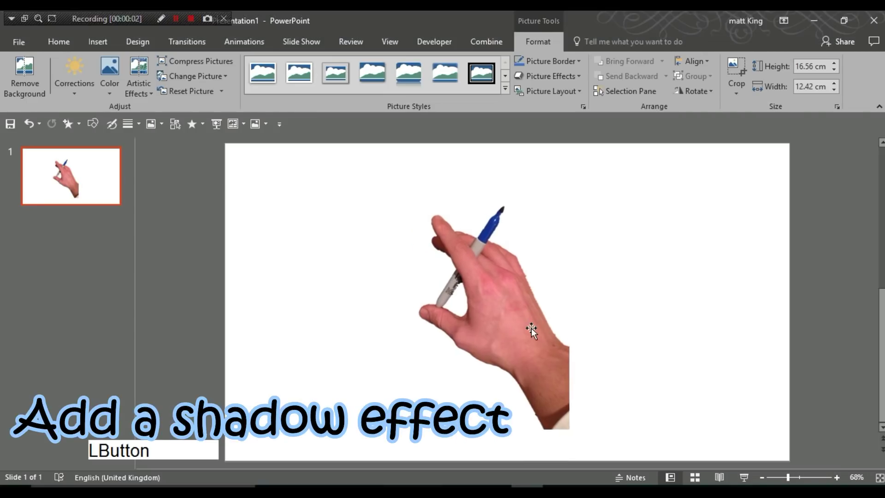
pyautogui.hotkey('ctrl', 'd')
pyautogui.click(498, 301)
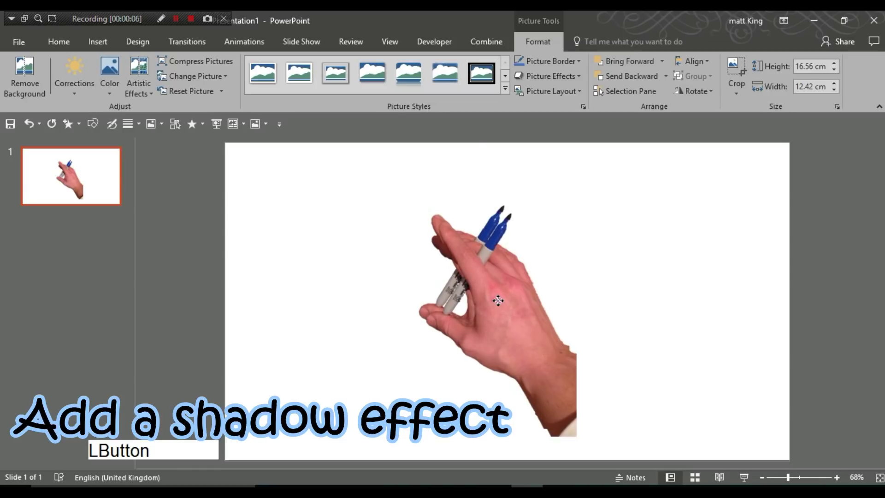
pyautogui.click(147, 80)
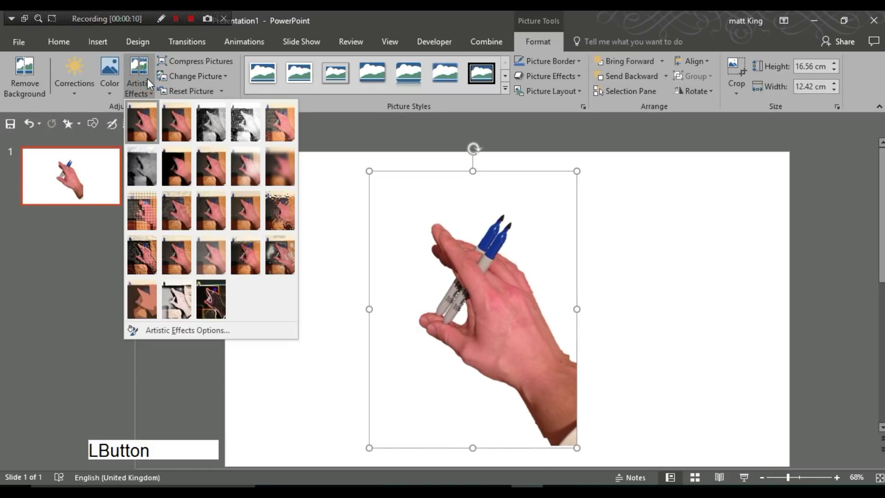
pyautogui.click(78, 78)
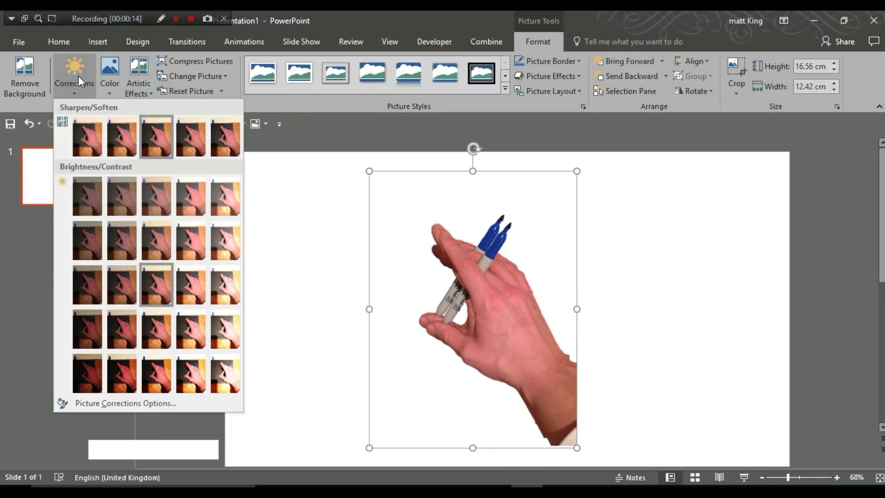
pyautogui.click(102, 79)
pyautogui.click(336, 249)
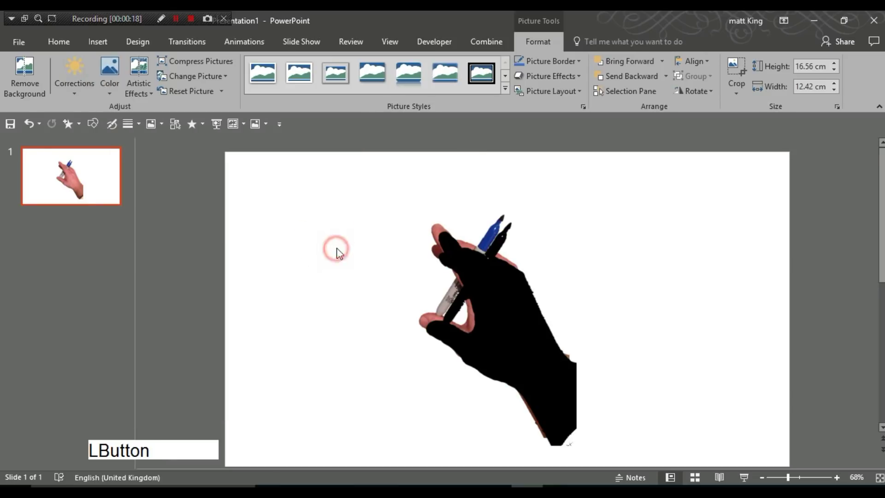
# Step: Send the black copy behind and tilt it, then enlarge and offset the colour hand up-right
pyautogui.moveTo(503, 317); pyautogui.dragTo(497, 302)
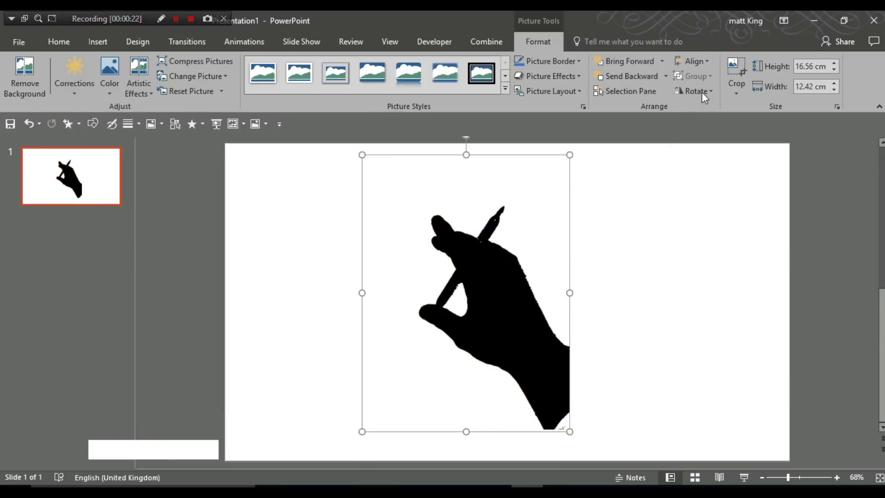
pyautogui.click(655, 77)
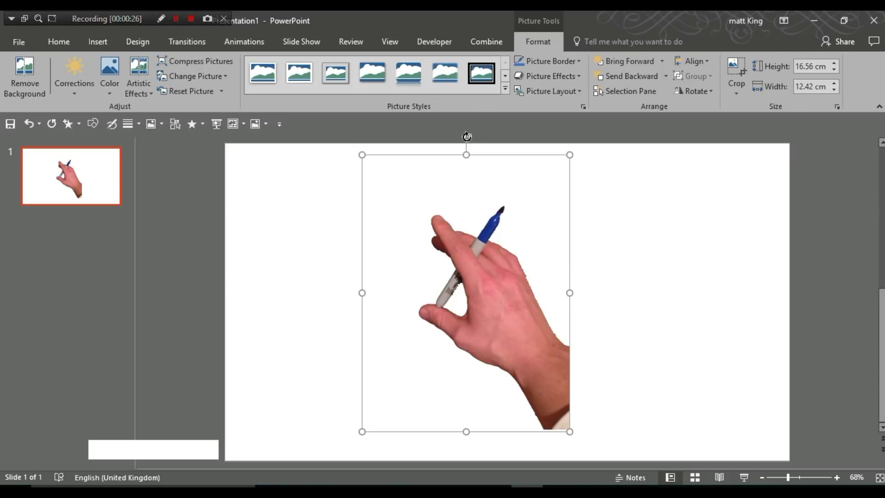
pyautogui.moveTo(466, 137); pyautogui.dragTo(478, 134)
pyautogui.moveTo(518, 398); pyautogui.dragTo(538, 422)
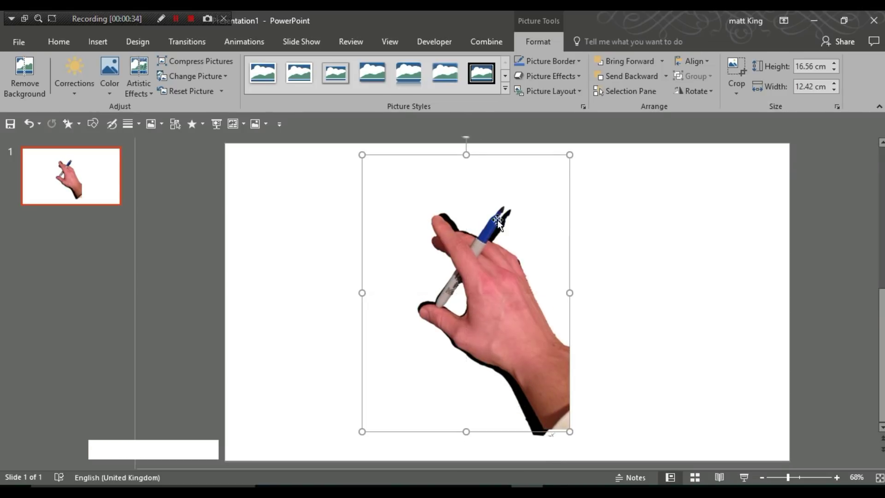
pyautogui.moveTo(573, 160); pyautogui.dragTo(582, 143)
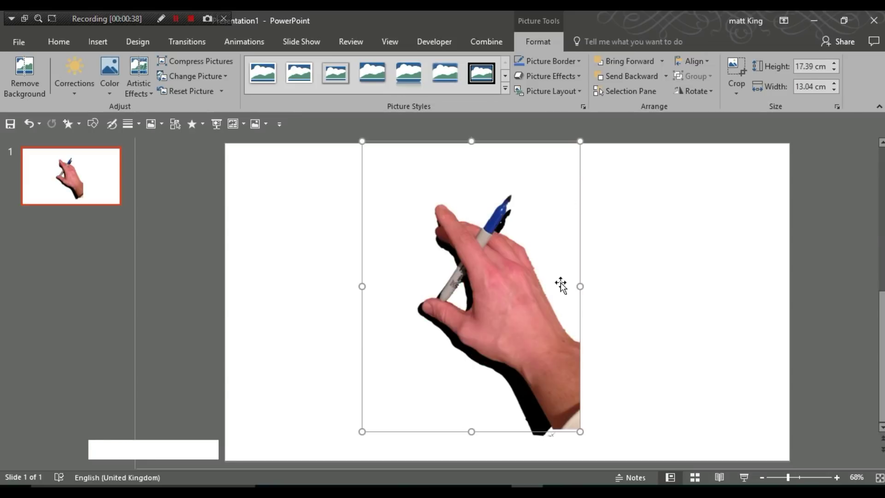
pyautogui.moveTo(513, 392); pyautogui.dragTo(513, 393)
pyautogui.click(716, 307)
pyautogui.click(531, 416)
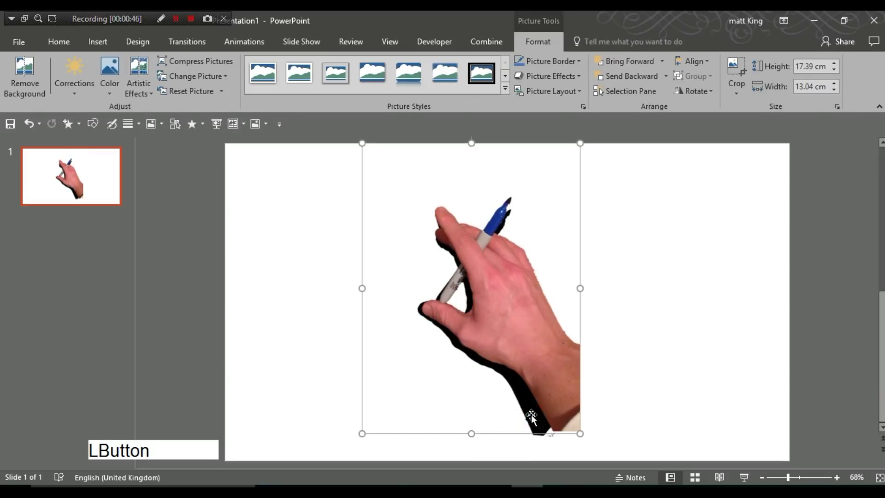
pyautogui.moveTo(532, 416); pyautogui.dragTo(585, 399)
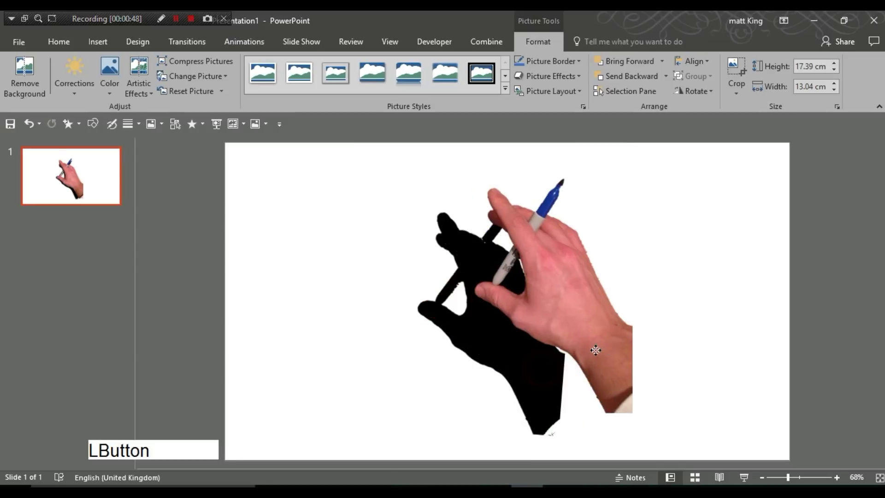
pyautogui.click(531, 426)
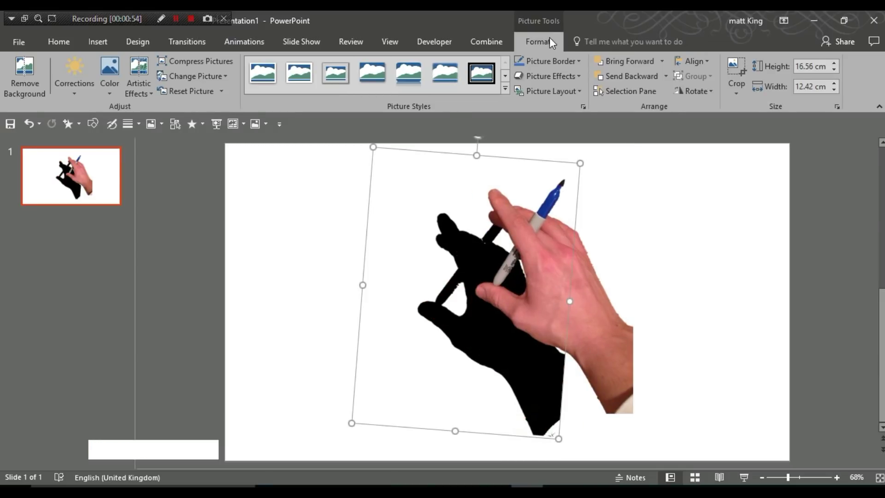
# Step: Give the black silhouette a Translucent 3-D material in Format Picture
pyautogui.click(559, 76)
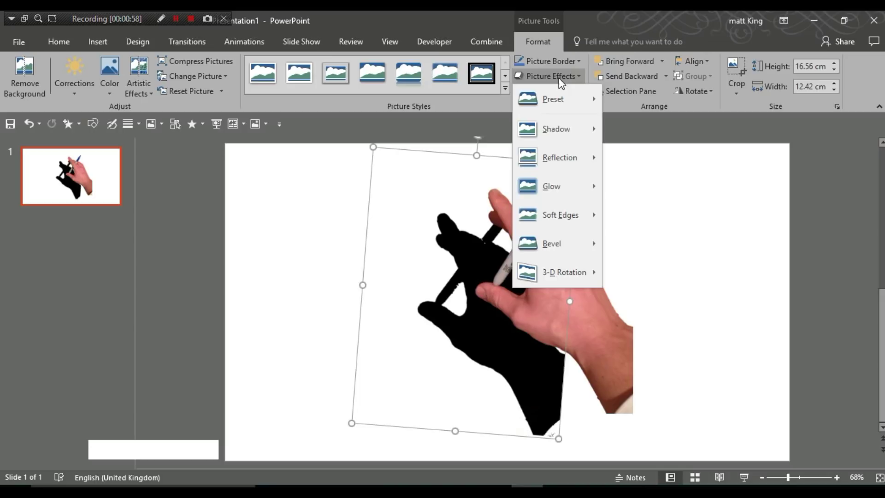
pyautogui.click(504, 337)
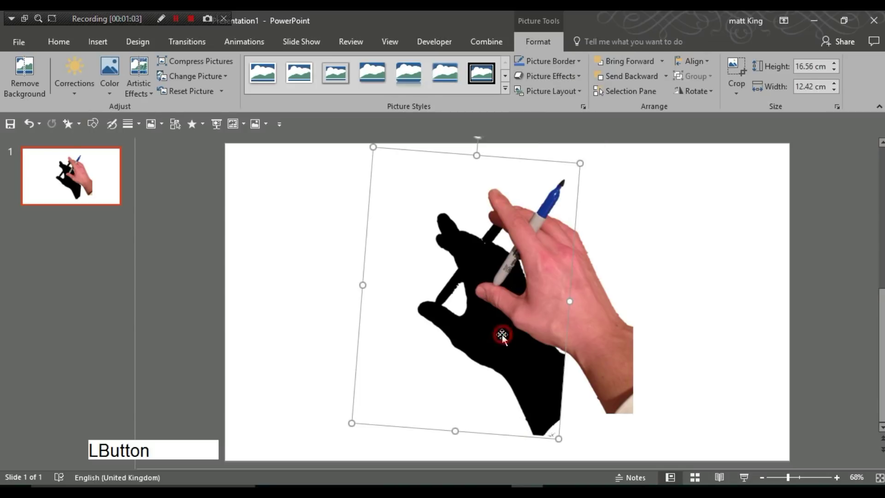
pyautogui.rightClick(504, 335)
pyautogui.click(535, 325)
pyautogui.rightClick(422, 454)
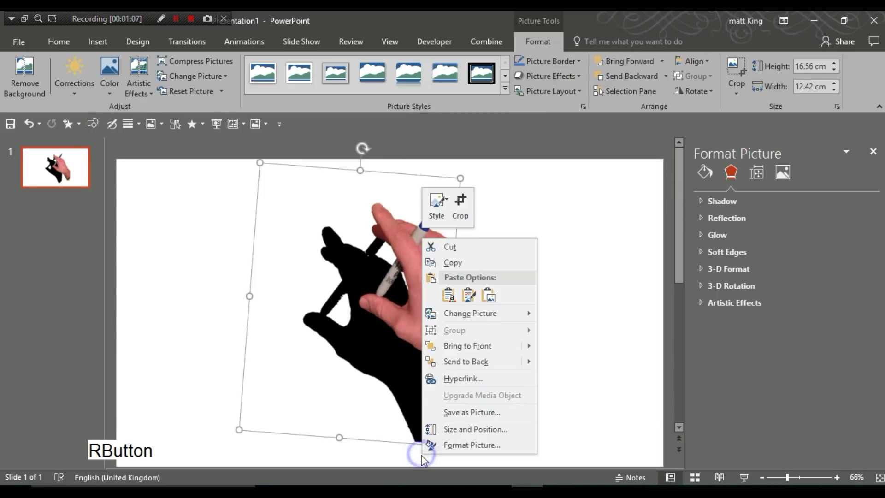
pyautogui.click(728, 269)
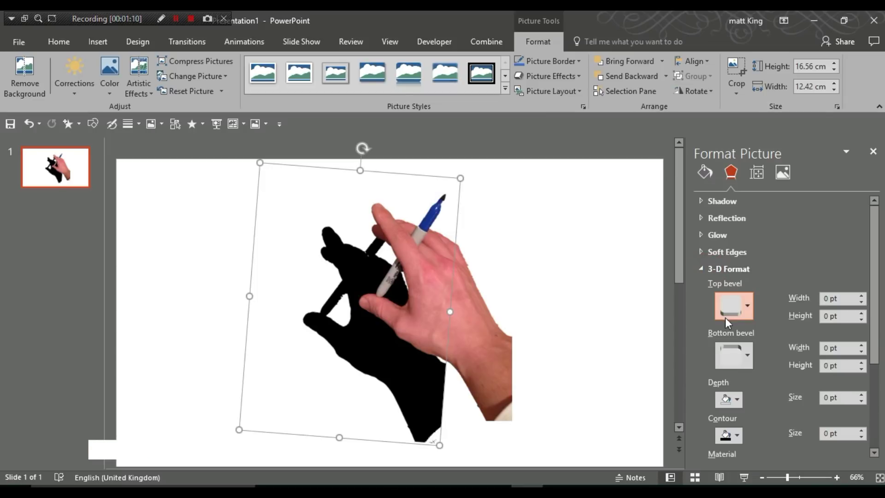
pyautogui.moveTo(875, 328); pyautogui.dragTo(875, 391)
pyautogui.click(743, 414)
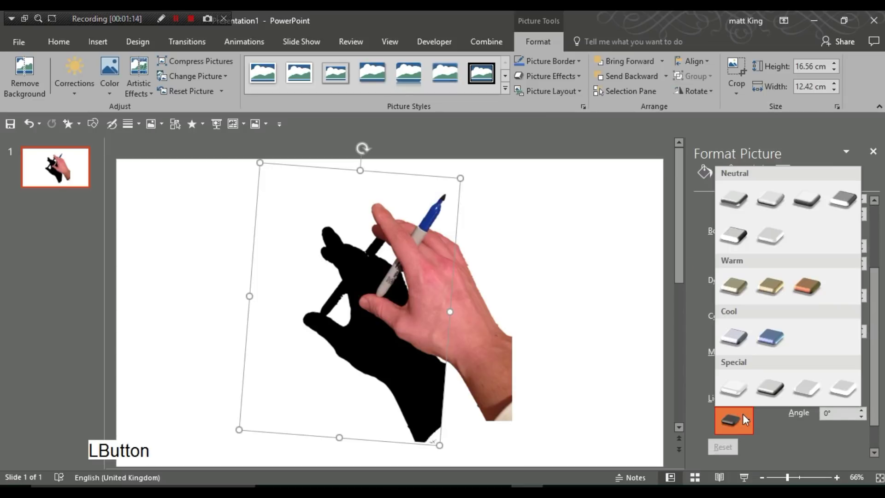
pyautogui.rightClick(743, 414)
pyautogui.click(743, 381)
pyautogui.click(763, 342)
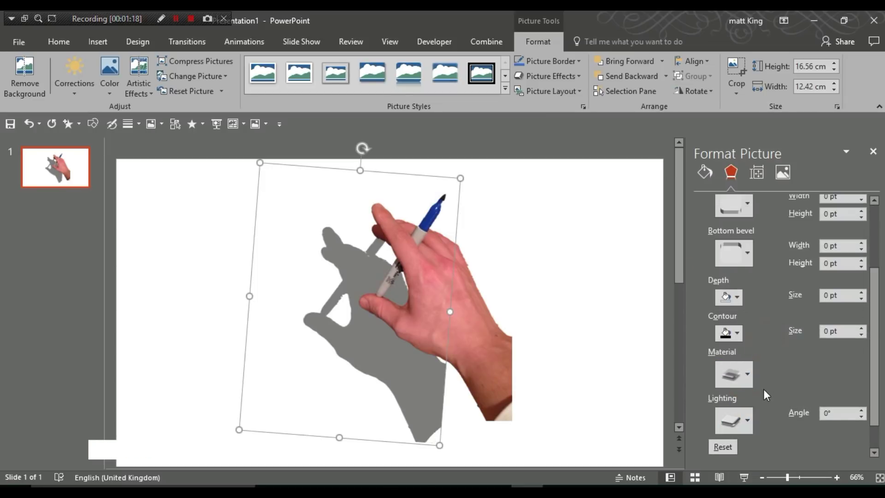
# Step: Group the hand with its shadow and move the group up and right on the slide
pyautogui.moveTo(467, 349); pyautogui.dragTo(421, 366)
pyautogui.click(520, 362)
pyautogui.click(412, 420)
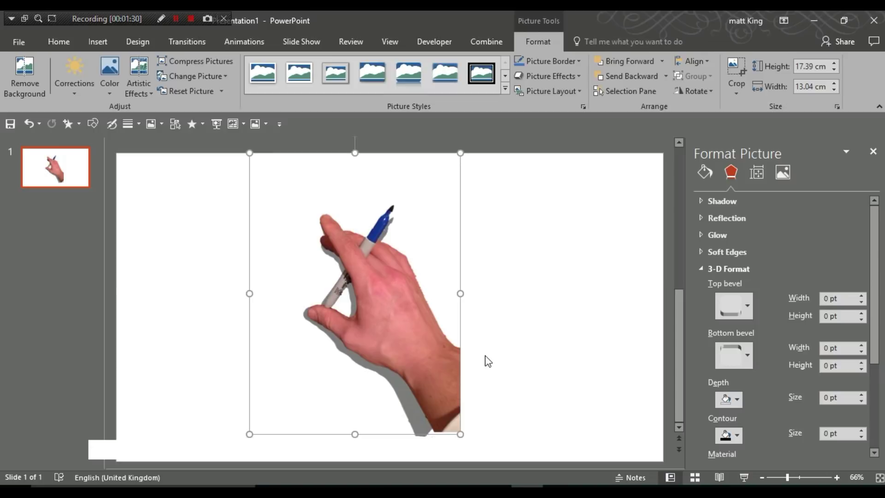
pyautogui.click(510, 377)
pyautogui.hotkey('ctrl', 'a')
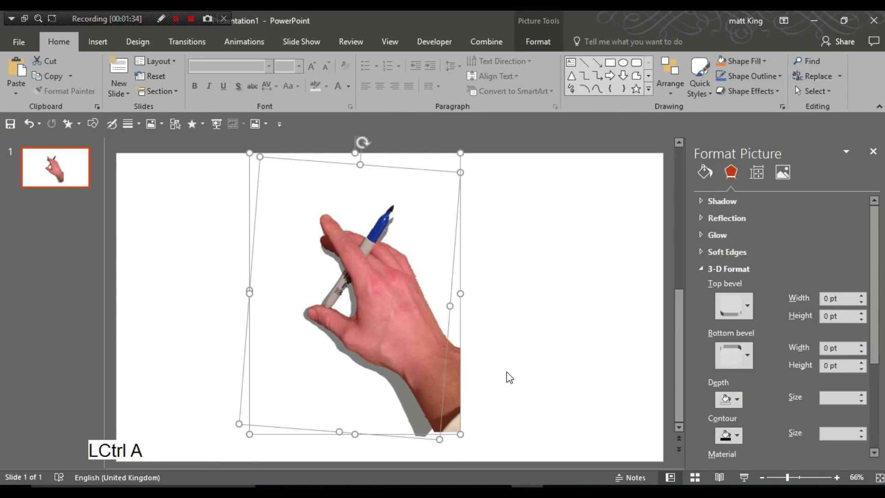
pyautogui.rightClick(416, 345)
pyautogui.moveTo(425, 236)
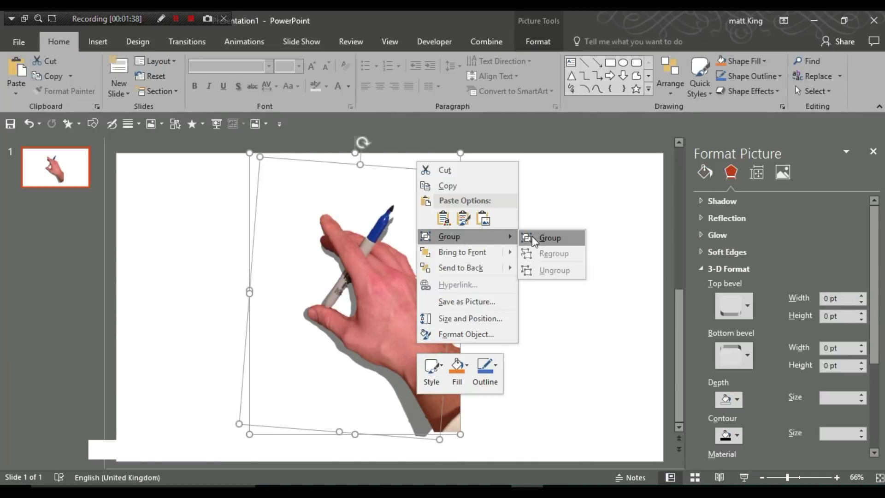
pyautogui.click(518, 237)
pyautogui.click(506, 289)
pyautogui.moveTo(378, 303); pyautogui.dragTo(415, 283)
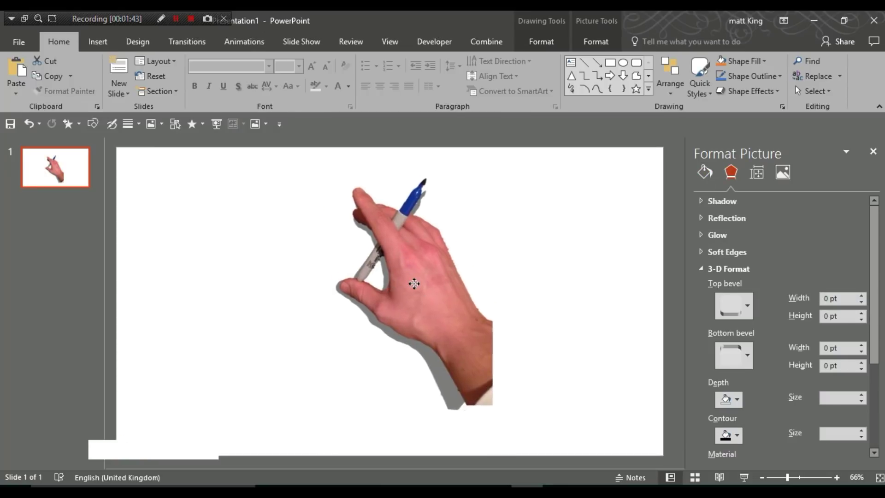
pyautogui.click(549, 264)
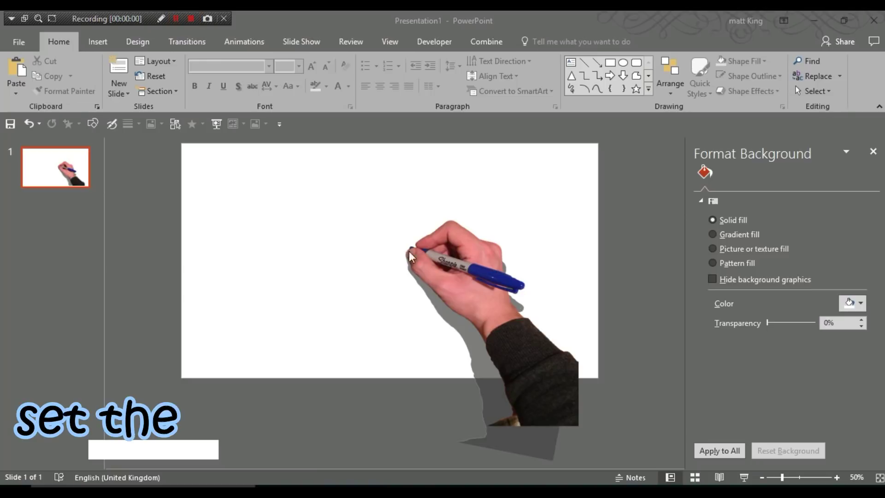
# Step: Duplicate the hand and rotate the copy 180° so its pen tip meets the original's
pyautogui.click(491, 315)
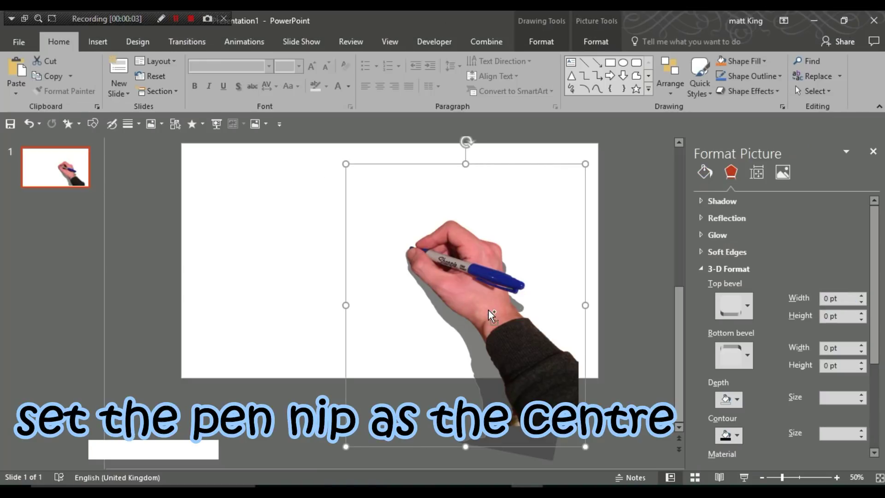
pyautogui.hotkey('ctrl', 'd')
pyautogui.moveTo(470, 142); pyautogui.dragTo(470, 461)
pyautogui.moveTo(455, 313); pyautogui.dragTo(340, 199)
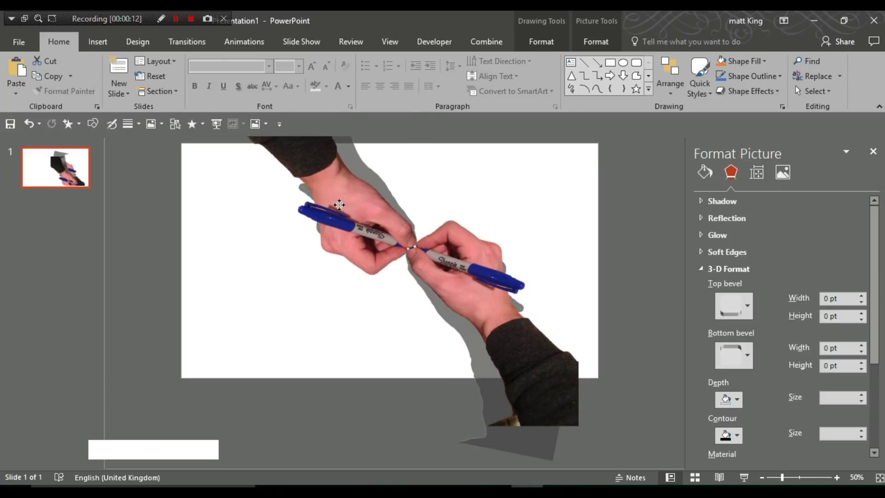
# Step: Group both hands, nudge the group up-left, and show the Selection Pane
pyautogui.scroll(-2, 405, 320)
pyautogui.click(482, 380)
pyautogui.keyDown('ctrl'); pyautogui.click(340, 211); pyautogui.keyUp('ctrl')
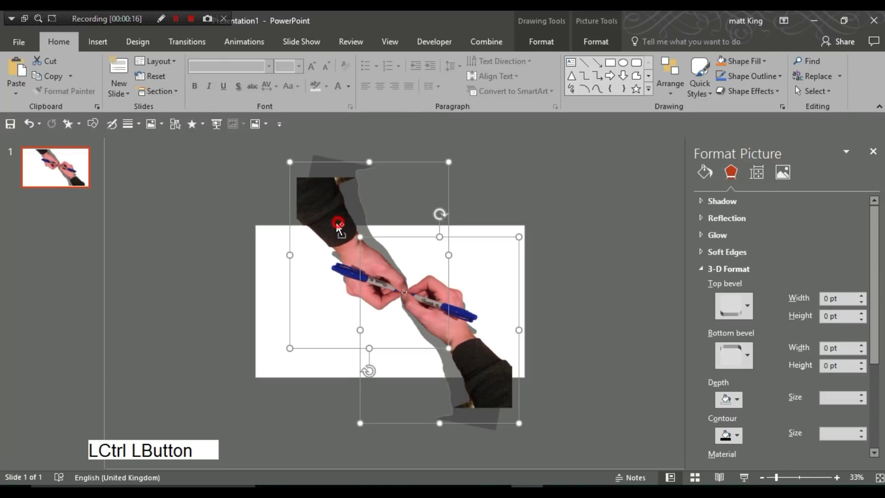
pyautogui.hotkey('ctrl', 'g')
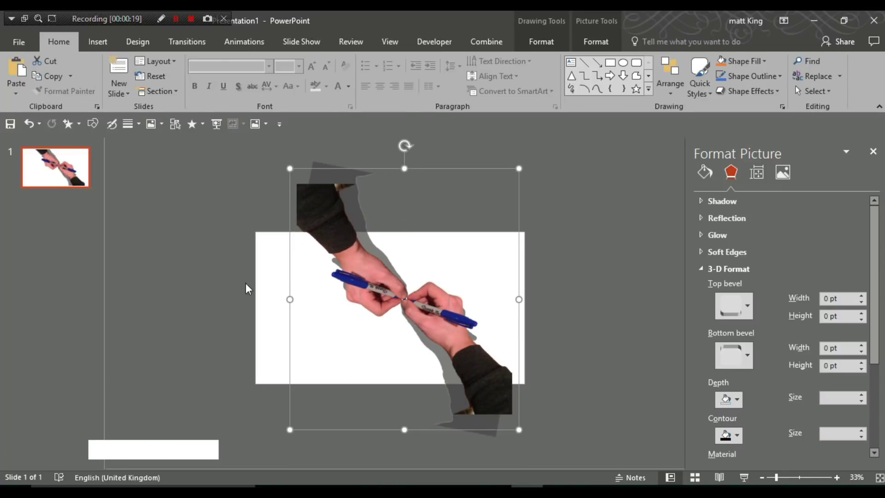
pyautogui.click(206, 275)
pyautogui.moveTo(358, 276); pyautogui.dragTo(341, 256)
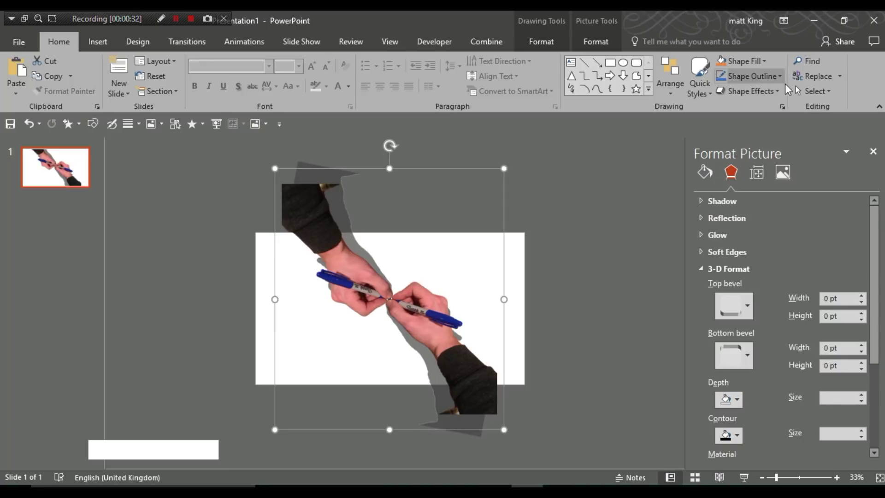
pyautogui.click(815, 91)
pyautogui.click(828, 138)
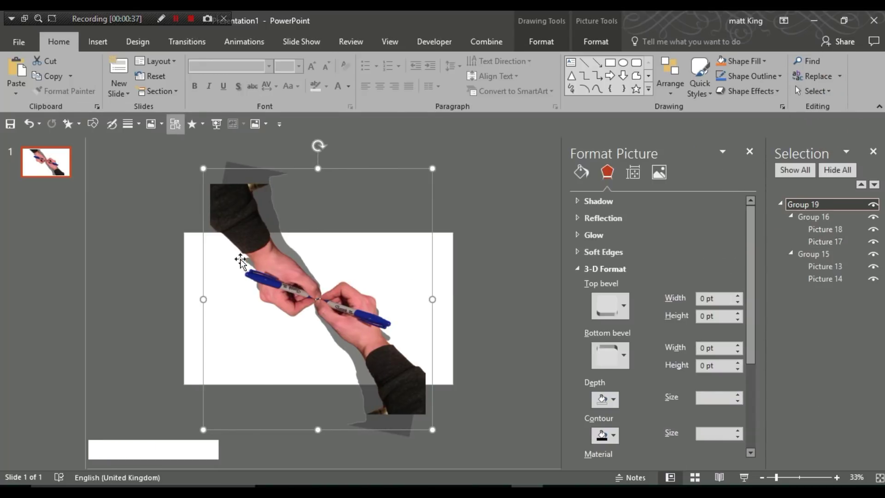
# Step: Hide the rotated copies Picture 18 and Picture 17 in the Selection Pane
pyautogui.rightClick(250, 249)
pyautogui.click(240, 241)
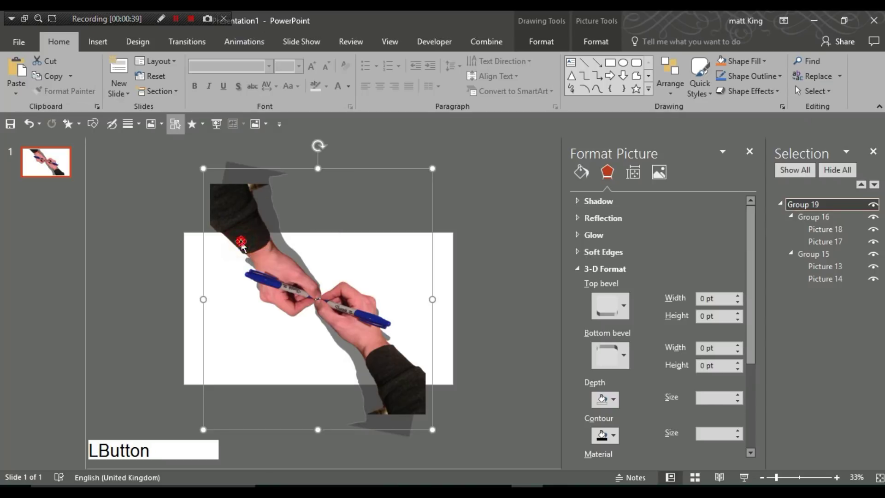
pyautogui.click(240, 240)
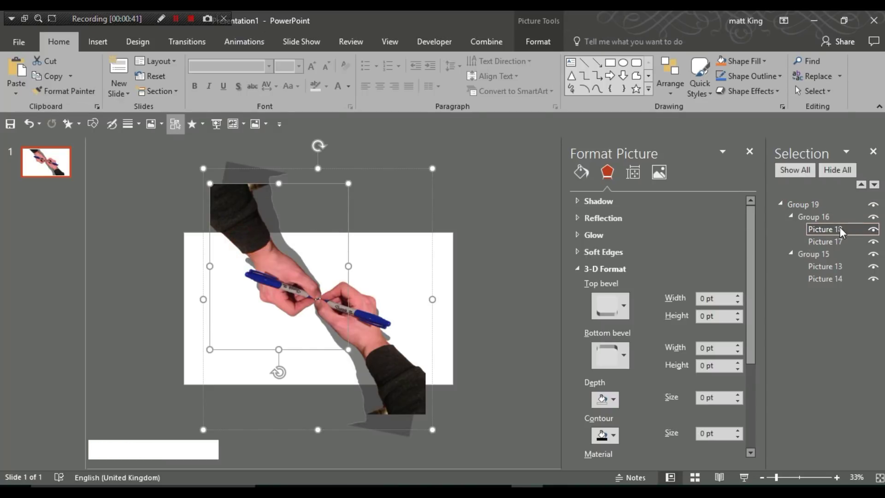
pyautogui.click(873, 230)
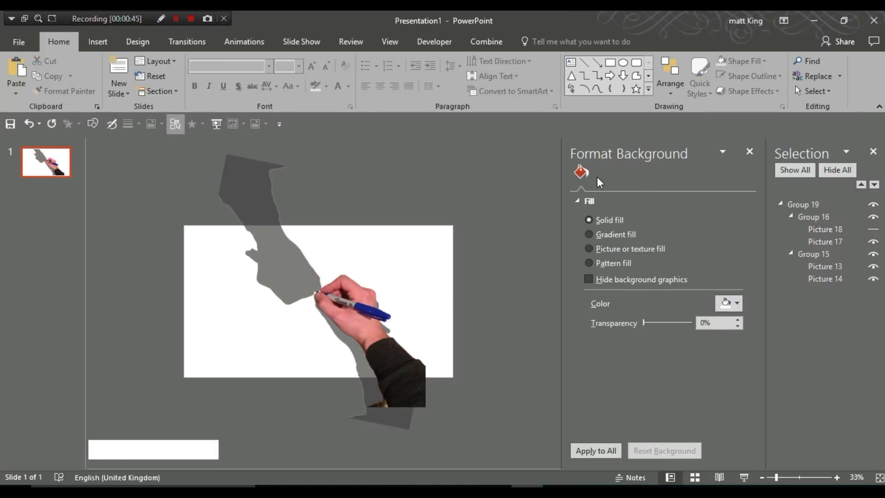
pyautogui.click(251, 211)
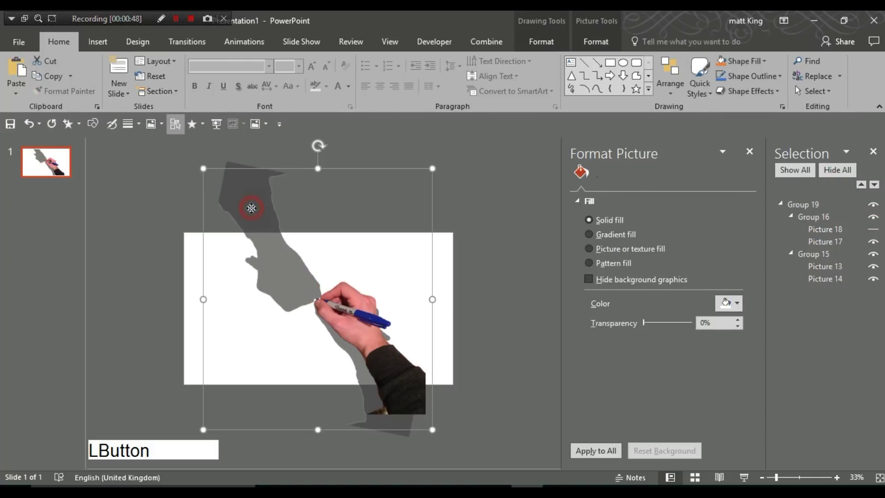
pyautogui.click(873, 241)
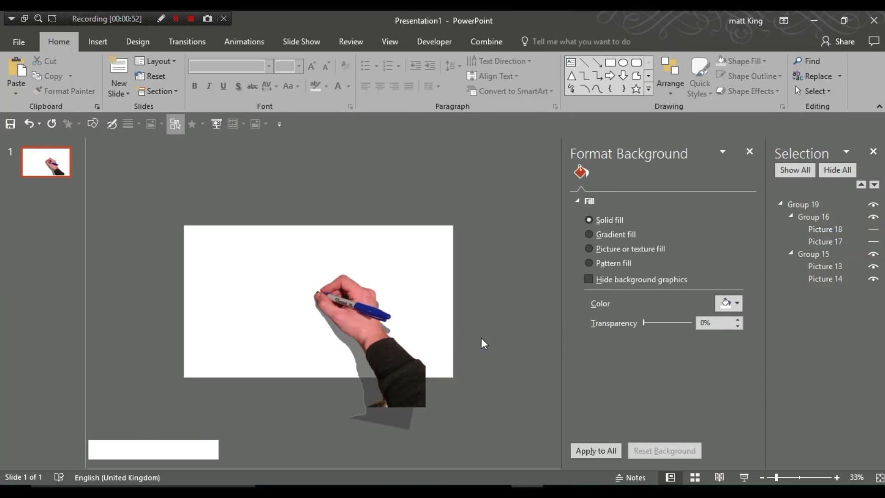
pyautogui.click(386, 349)
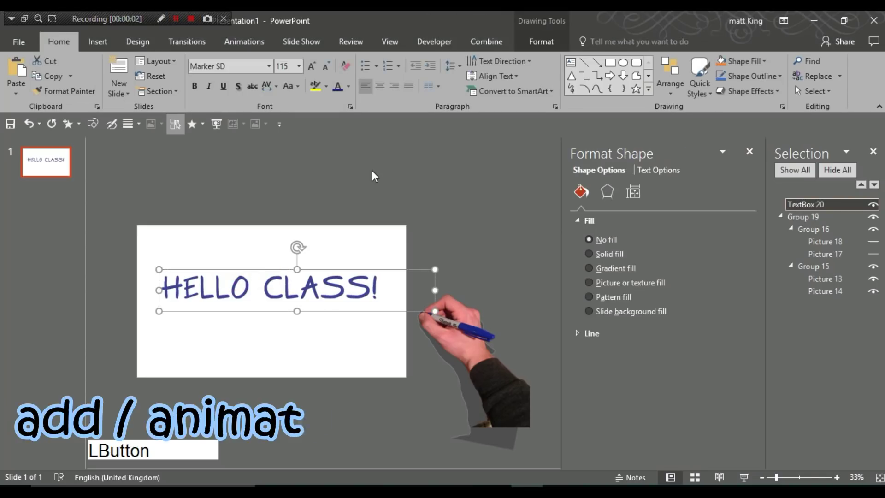
# Step: Give the HELLO CLASS! text a Wipe entrance from the left and show the Animation Pane
pyautogui.click(248, 42)
pyautogui.click(551, 76)
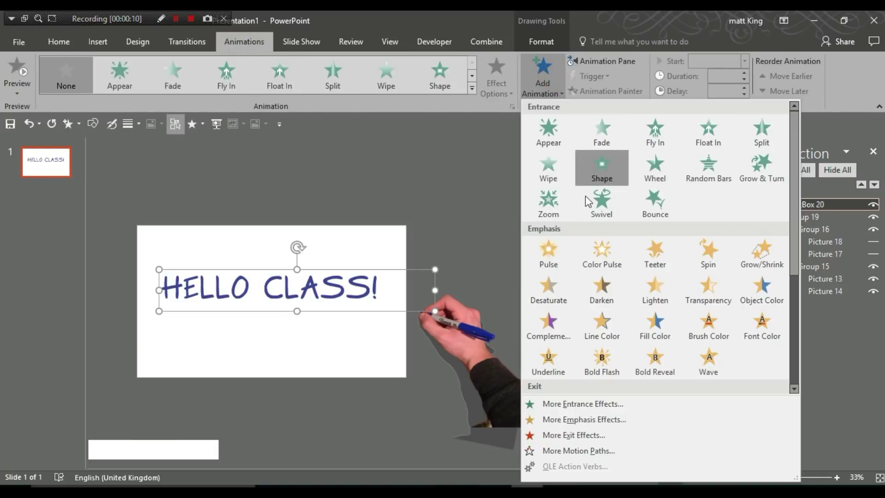
pyautogui.click(551, 170)
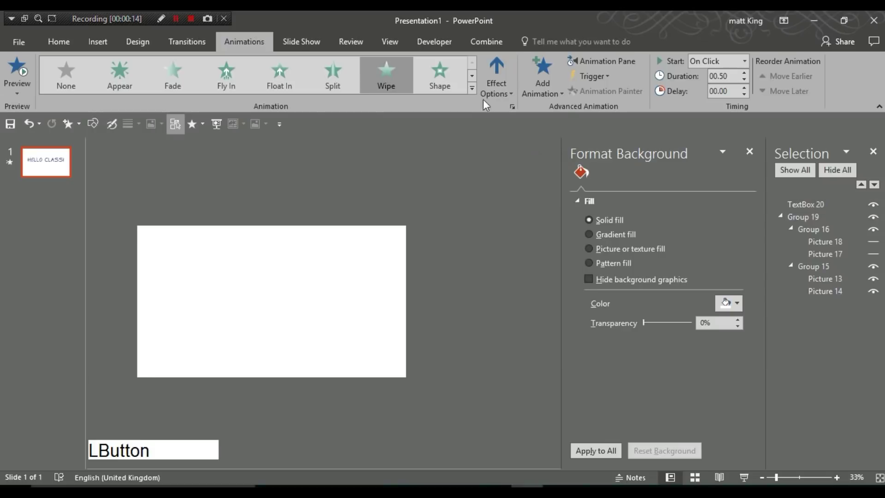
pyautogui.click(489, 87)
pyautogui.rightClick(518, 157)
pyautogui.click(518, 159)
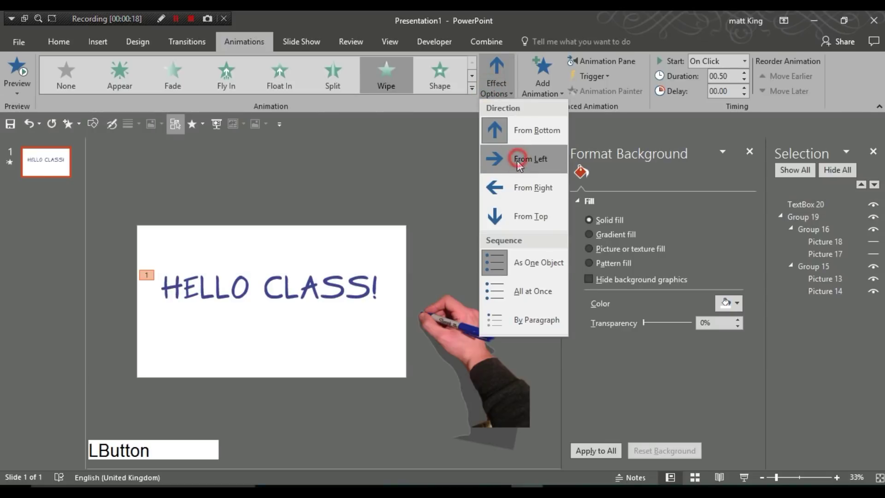
pyautogui.click(515, 160)
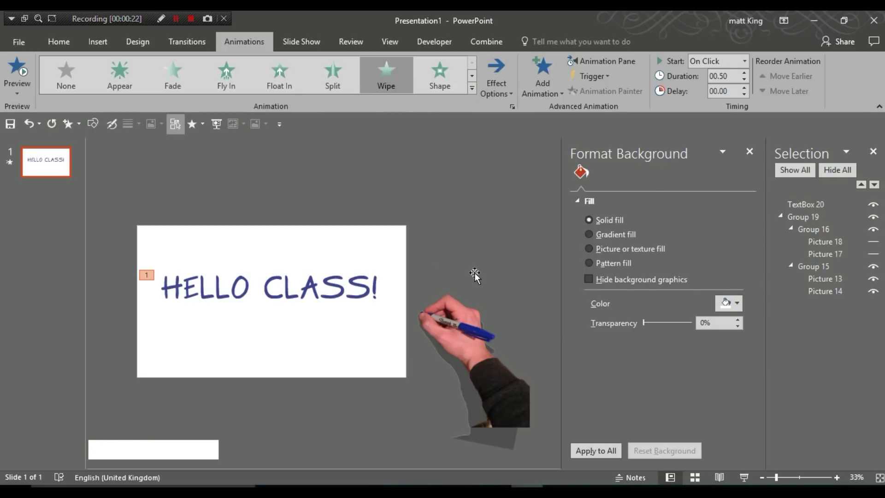
pyautogui.click(751, 152)
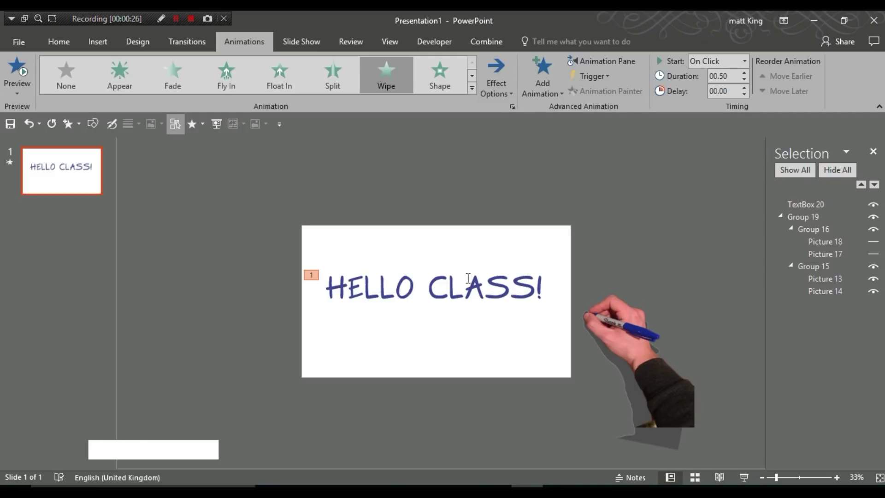
pyautogui.click(596, 61)
# Step: Set the TextBox 20 wipe to start With Previous and stretch it to end at 1.7s
pyautogui.click(873, 151)
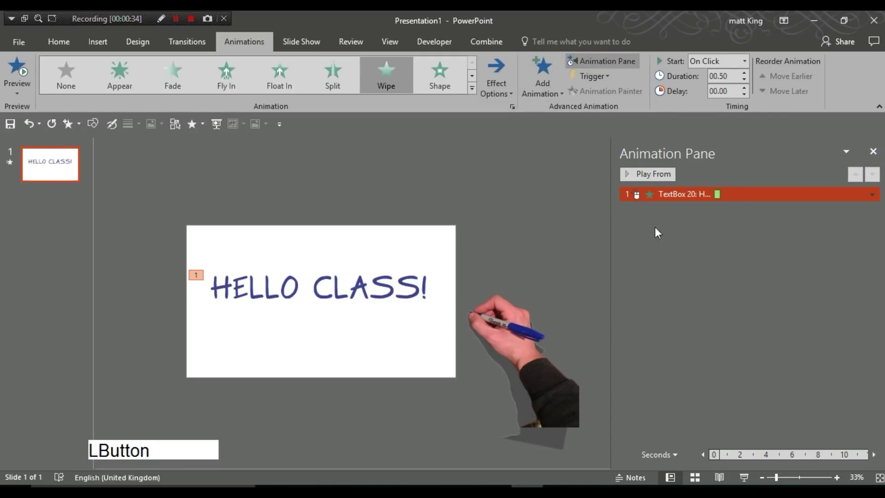
pyautogui.click(665, 195)
pyautogui.click(745, 61)
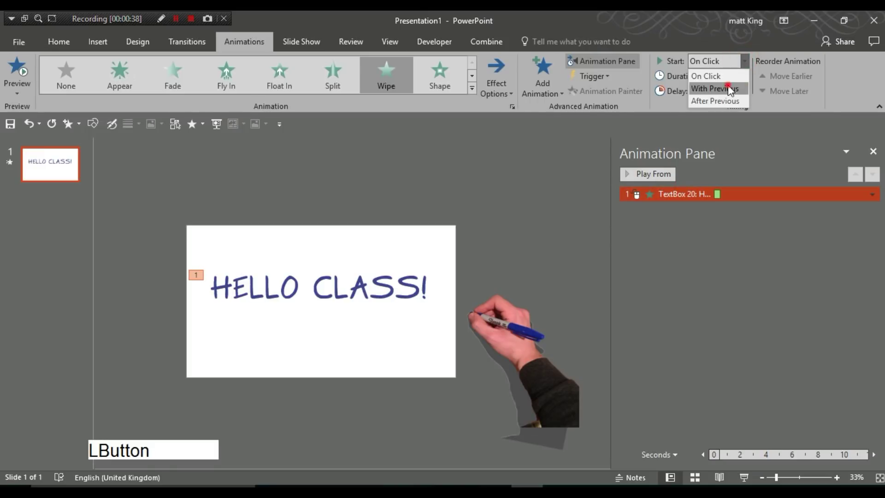
pyautogui.click(731, 89)
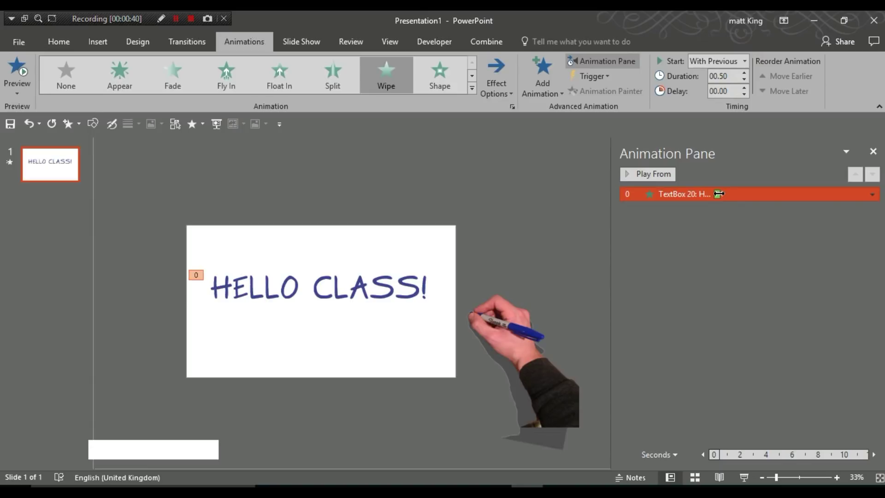
pyautogui.moveTo(719, 193); pyautogui.dragTo(732, 194)
pyautogui.click(548, 278)
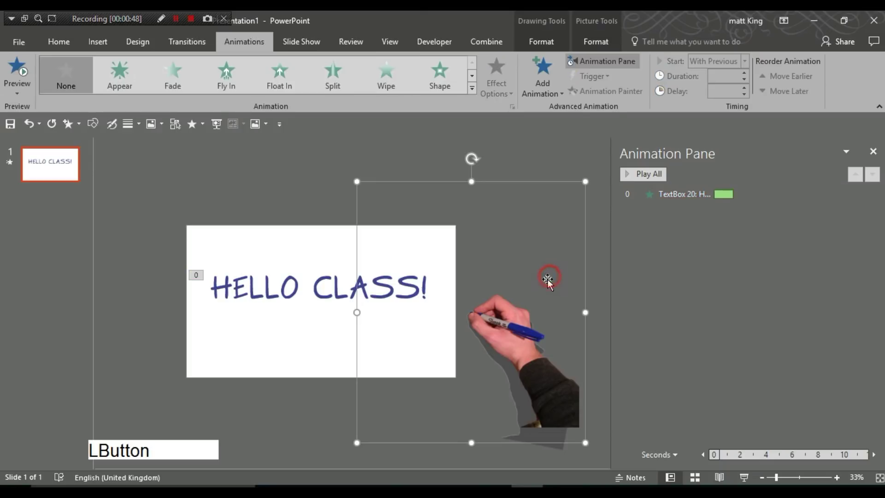
pyautogui.click(434, 140)
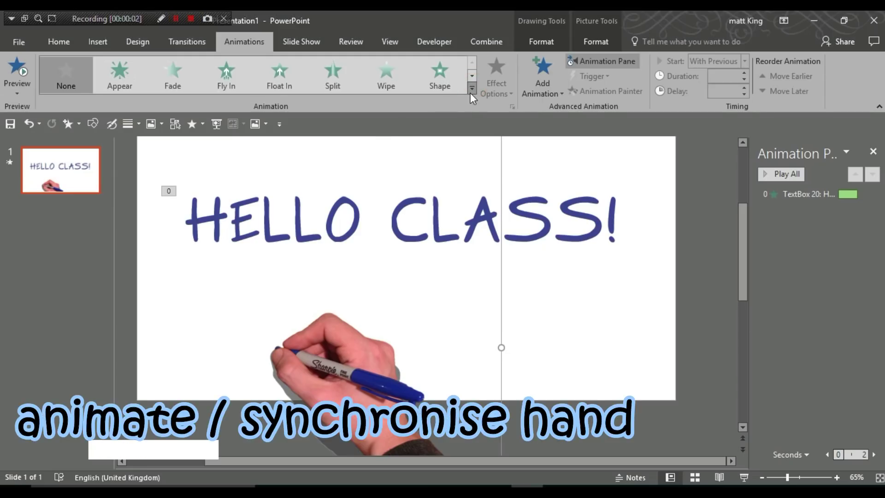
pyautogui.click(471, 90)
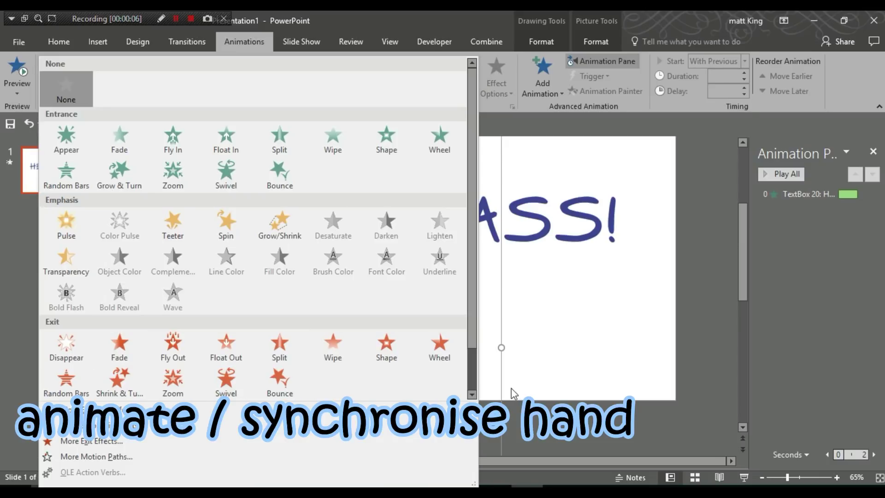
# Step: Draw a freehand custom motion path for the hand group across the HELLO CLASS! letters
pyautogui.click(469, 378)
pyautogui.click(328, 382)
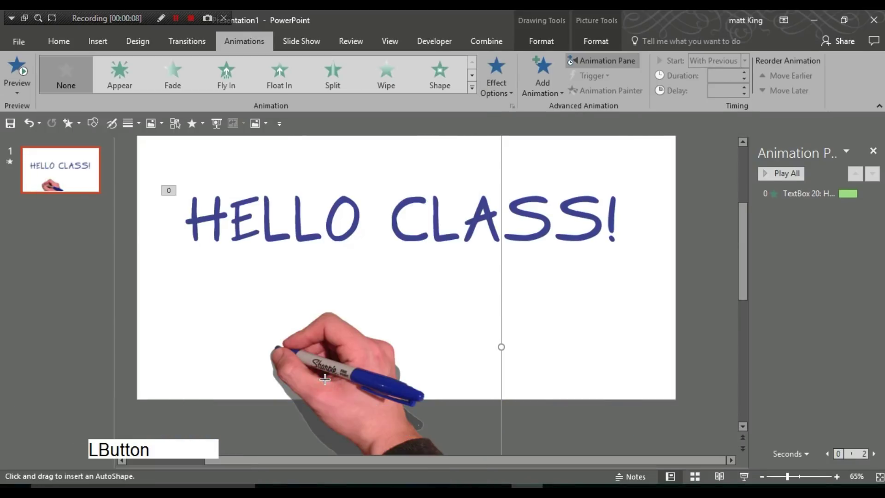
pyautogui.moveTo(202, 404)
pyautogui.mouseDown()
pyautogui.moveTo(173, 331)
pyautogui.moveTo(193, 208)
pyautogui.mouseUp()
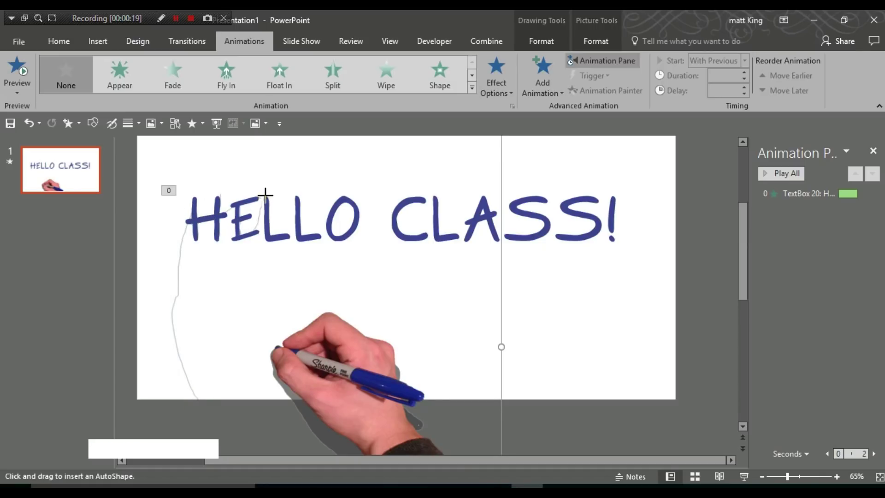
pyautogui.moveTo(276, 235); pyautogui.dragTo(296, 206)
pyautogui.moveTo(349, 214)
pyautogui.mouseDown()
pyautogui.moveTo(376, 182)
pyautogui.moveTo(416, 198)
pyautogui.mouseUp()
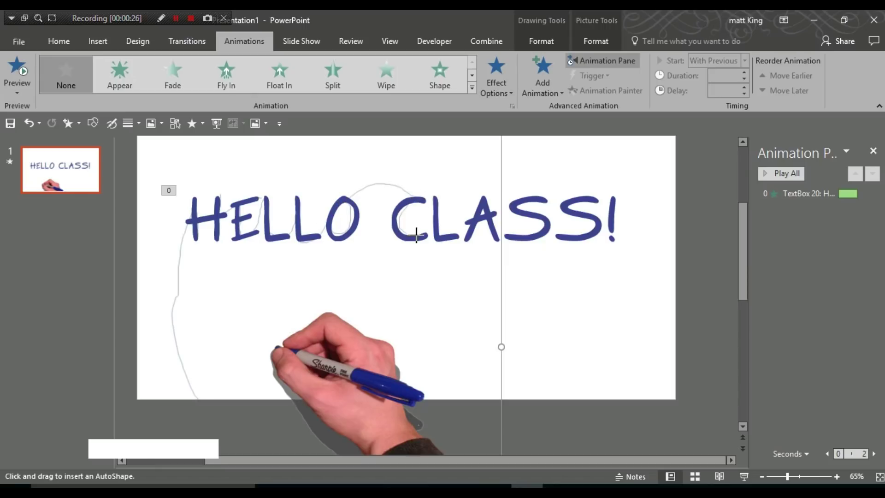
pyautogui.moveTo(462, 236); pyautogui.dragTo(482, 213)
pyautogui.moveTo(511, 225)
pyautogui.mouseDown()
pyautogui.moveTo(594, 193)
pyautogui.moveTo(593, 214)
pyautogui.moveTo(683, 270)
pyautogui.mouseUp()
pyautogui.press('Return')
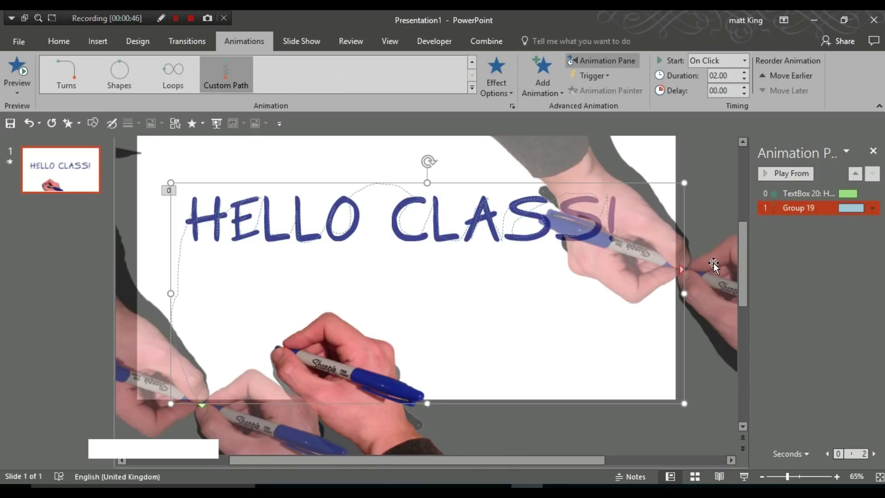
# Step: Preview the animation from the hand's path, then widen the Animation Pane
pyautogui.keyDown('ctrl'); pyautogui.scroll(-2, 698, 236); pyautogui.keyUp('ctrl')
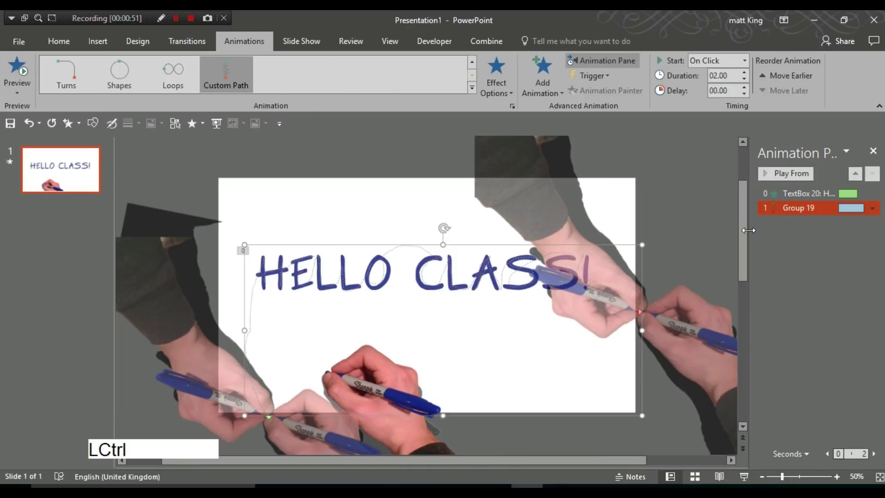
pyautogui.keyDown('ctrl'); pyautogui.scroll(2, 738, 238); pyautogui.keyUp('ctrl')
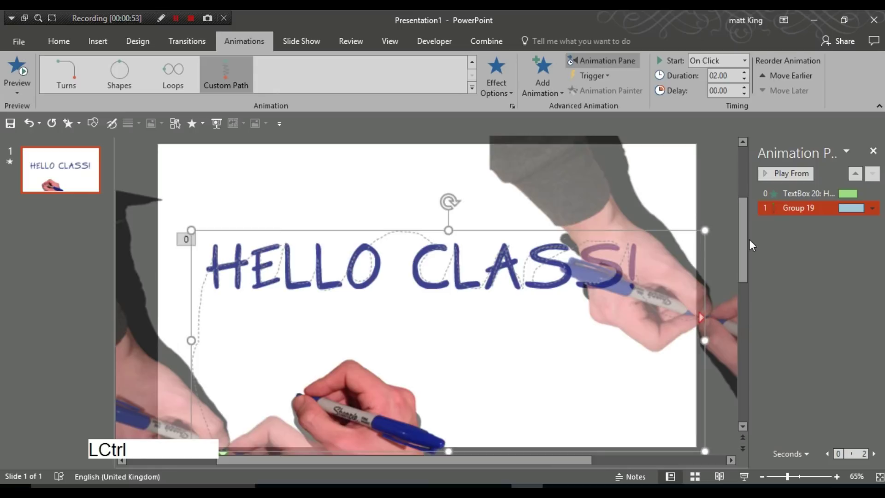
pyautogui.click(788, 173)
pyautogui.click(708, 244)
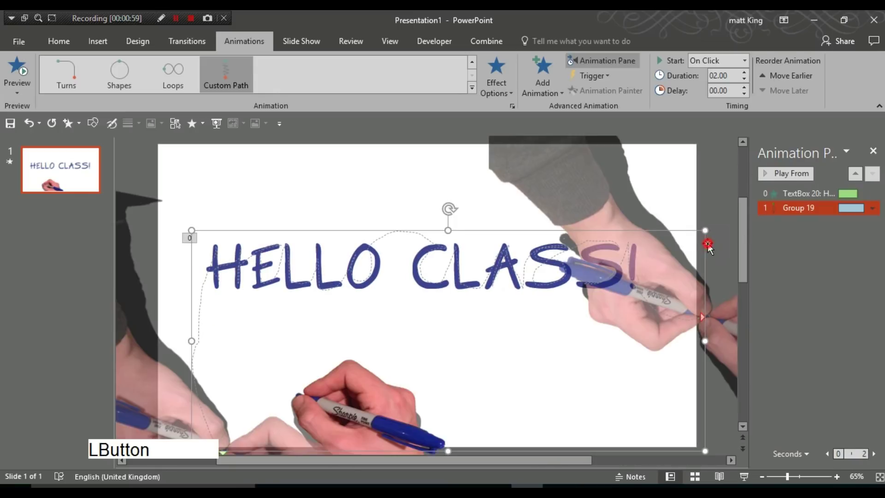
pyautogui.click(720, 217)
pyautogui.keyDown('ctrl'); pyautogui.scroll(-3, 721, 217); pyautogui.keyUp('ctrl')
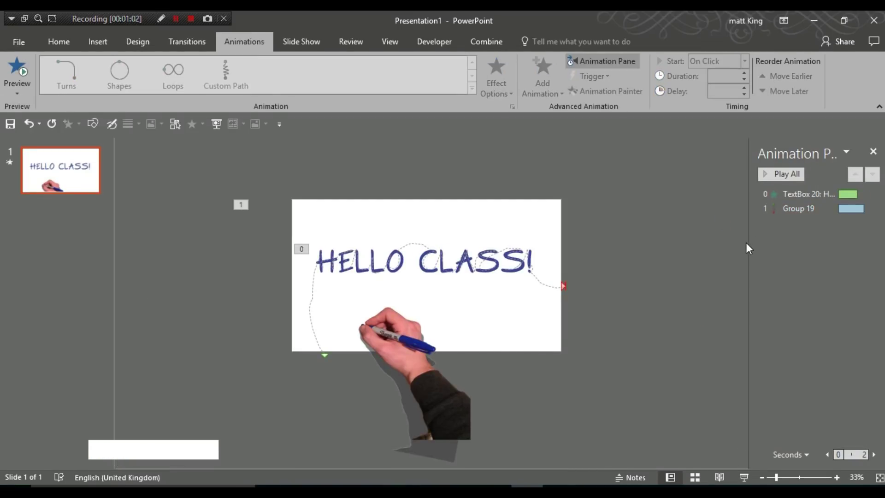
pyautogui.moveTo(746, 244); pyautogui.dragTo(642, 235)
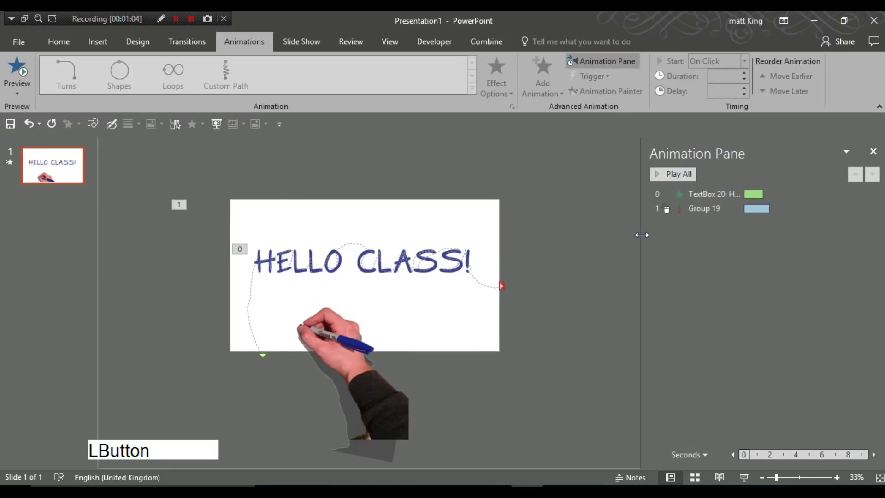
# Step: Make the hand's motion path start With Previous and shorten it to 1.5 seconds
pyautogui.click(682, 205)
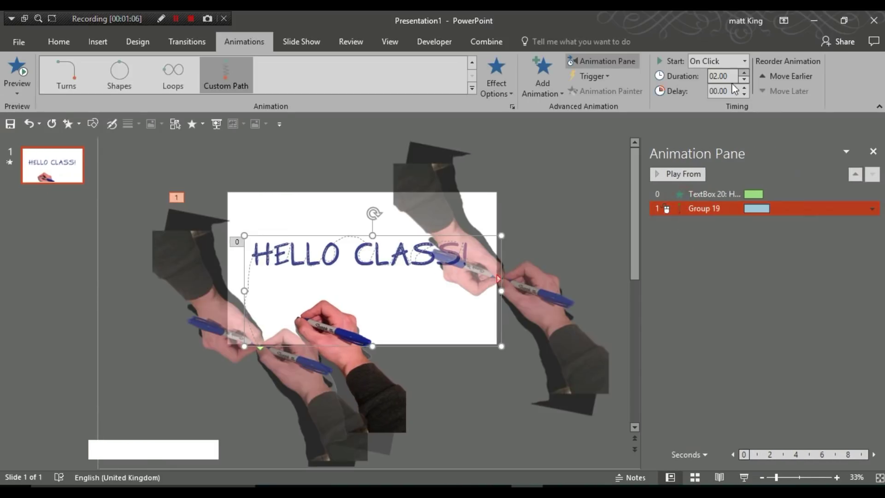
pyautogui.click(744, 61)
pyautogui.click(719, 87)
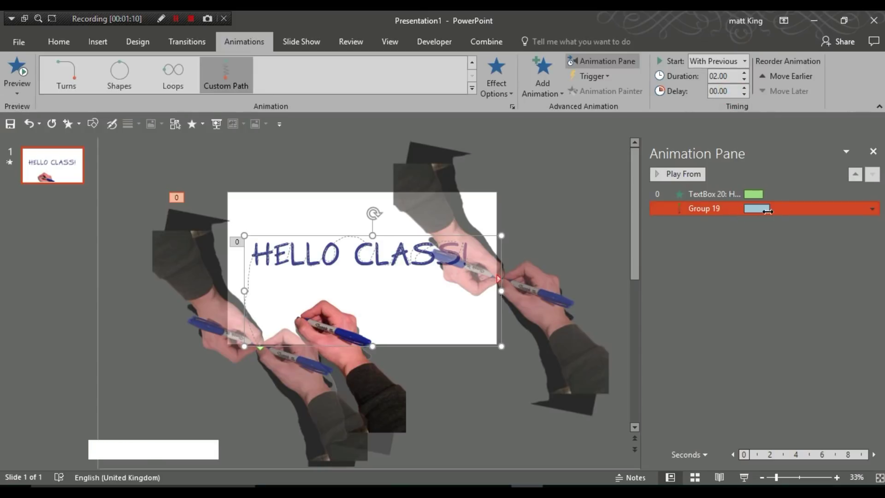
pyautogui.moveTo(767, 211)
pyautogui.moveTo(770, 211); pyautogui.dragTo(764, 211)
# Step: Set the hand path's smooth start and smooth end to 0 seconds in its effect options
pyautogui.rightClick(752, 214)
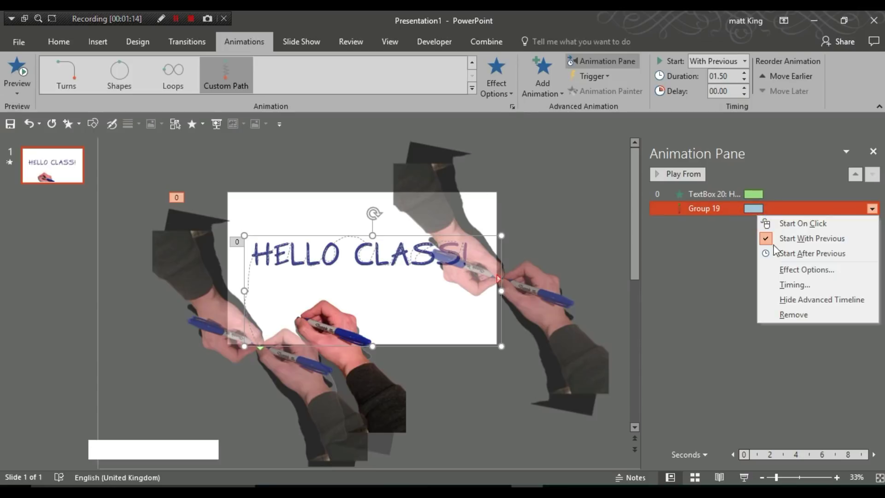
pyautogui.click(784, 271)
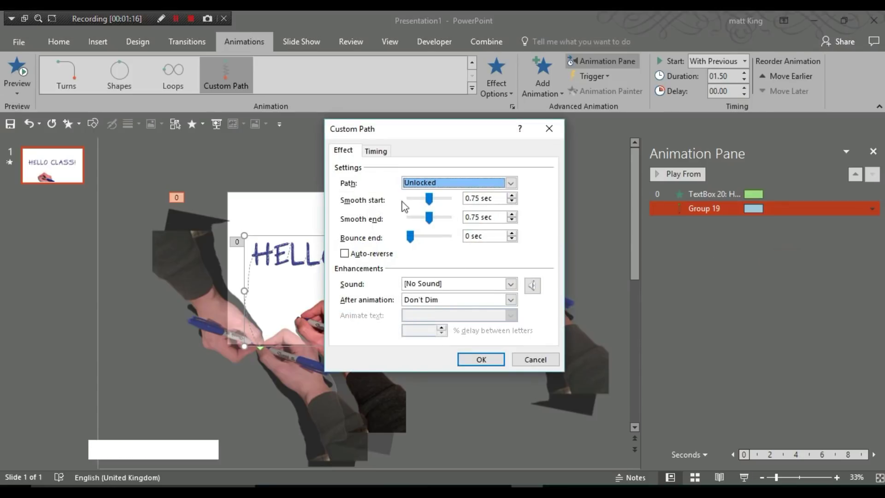
pyautogui.moveTo(426, 205); pyautogui.dragTo(347, 227)
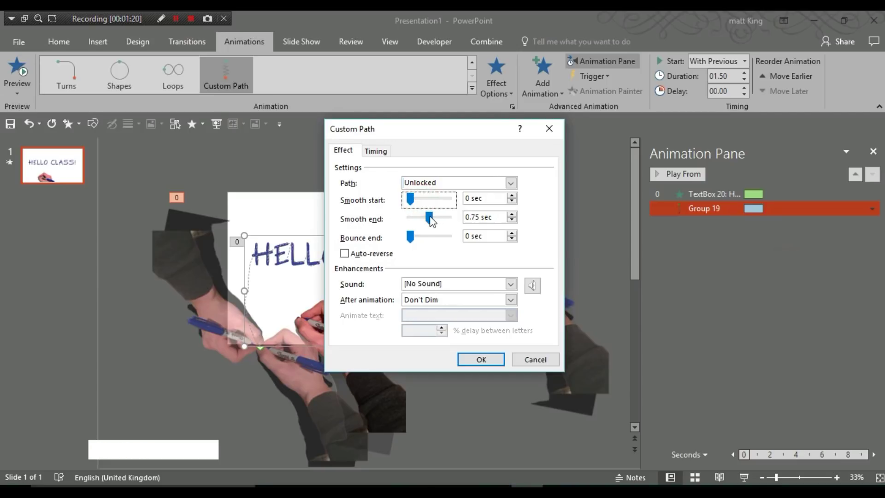
pyautogui.moveTo(431, 220); pyautogui.dragTo(410, 220)
pyautogui.click(480, 360)
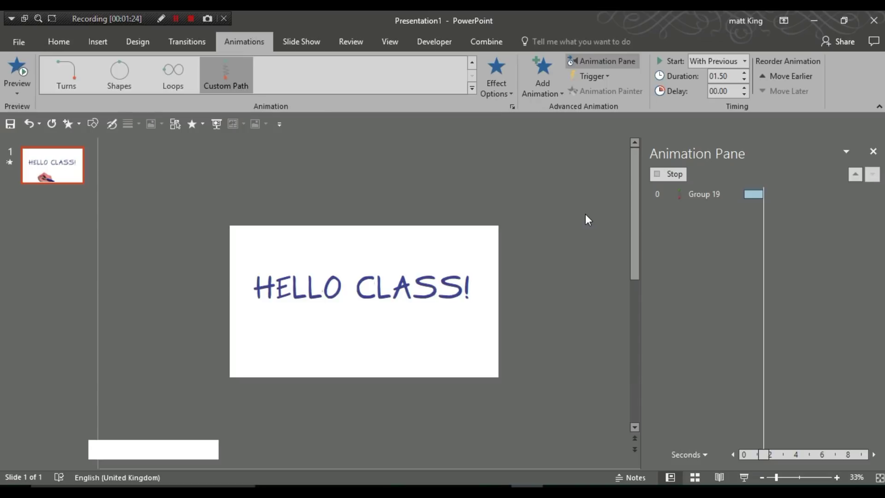
# Step: Preview the slide, then bring the hand picture one layer forward in front of the text
pyautogui.click(586, 214)
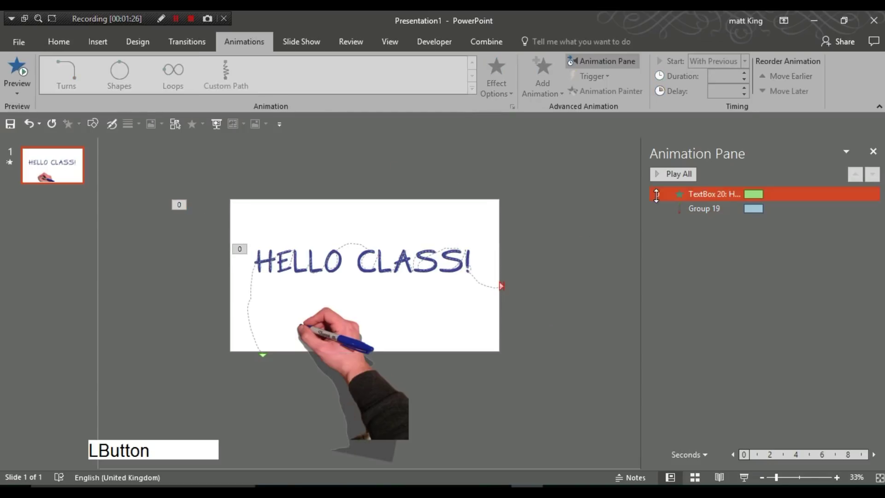
pyautogui.click(674, 173)
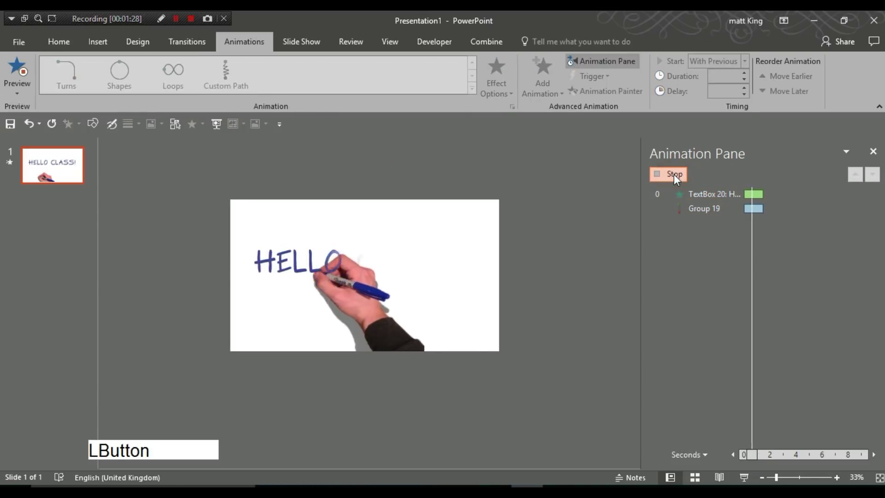
pyautogui.click(591, 263)
pyautogui.click(376, 384)
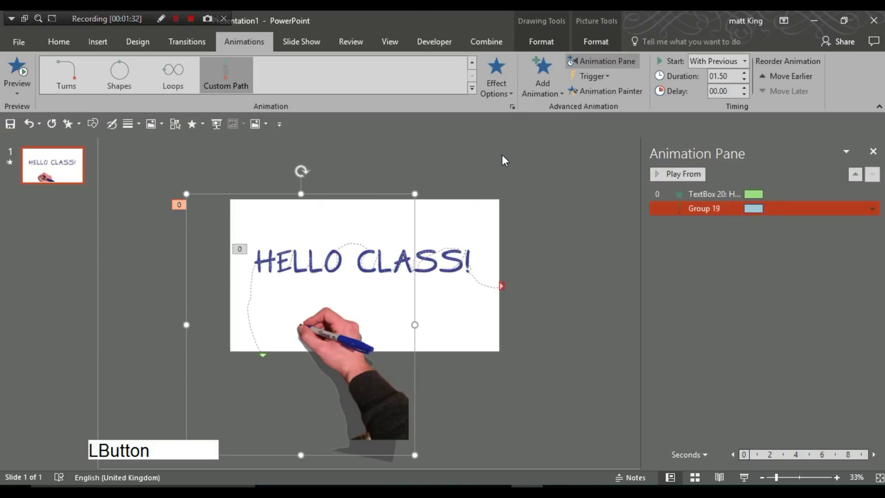
pyautogui.click(599, 41)
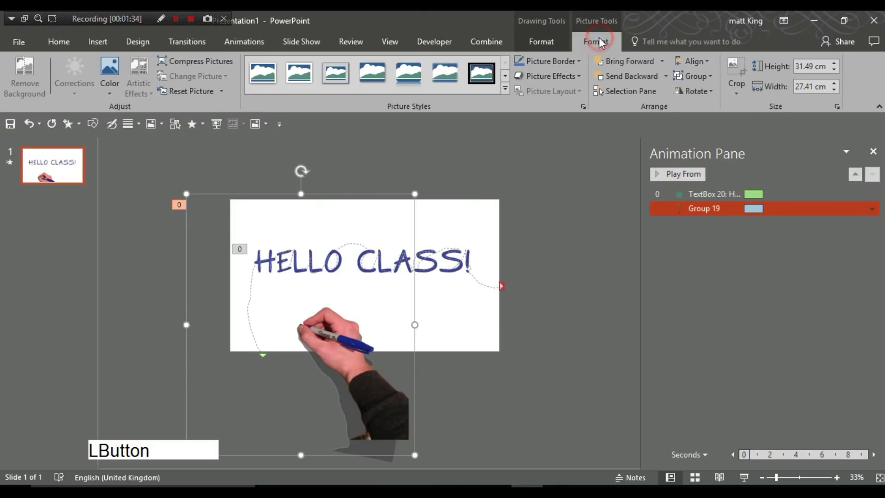
pyautogui.click(630, 62)
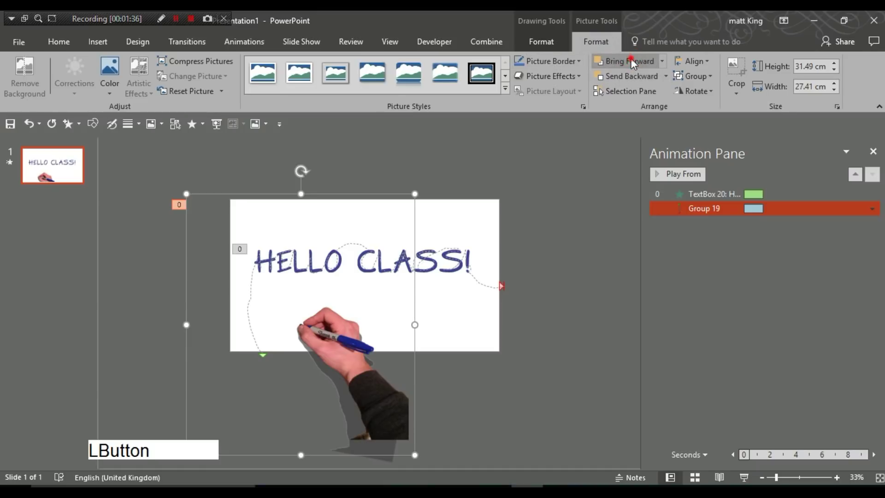
pyautogui.click(597, 230)
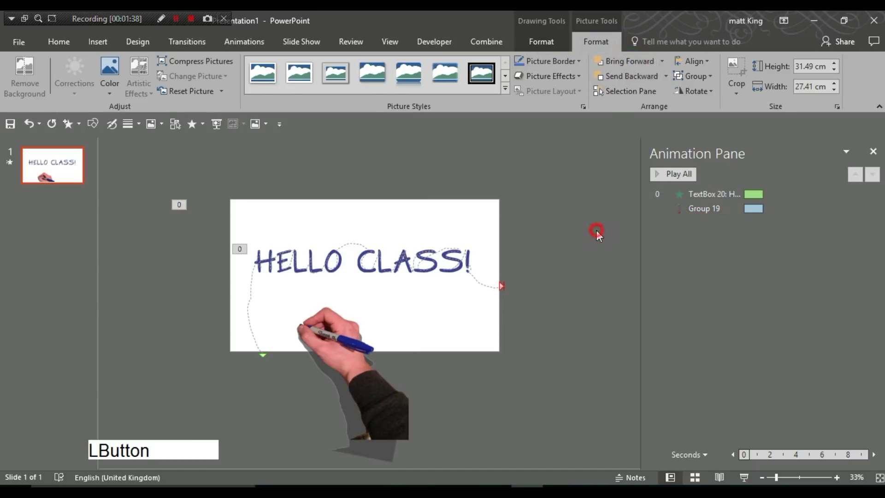
# Step: Stretch the HELLO CLASS! wipe animation to end at about 2.4 seconds
pyautogui.click(694, 175)
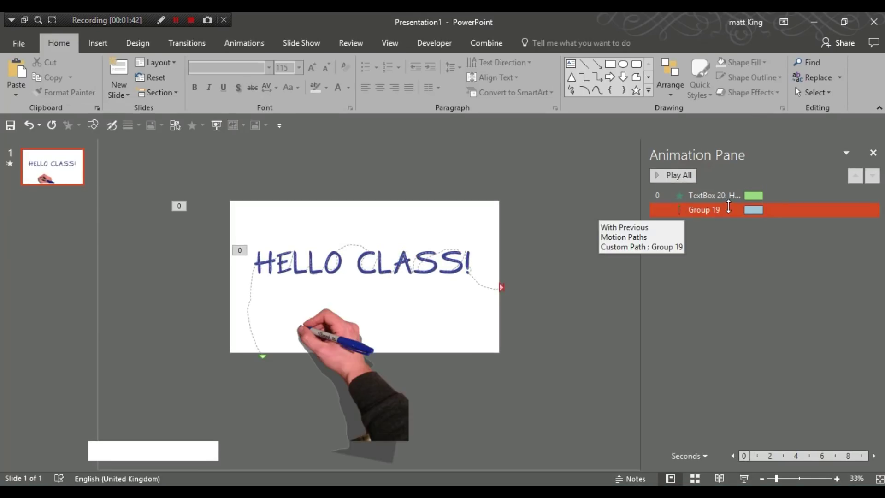
pyautogui.moveTo(762, 193); pyautogui.dragTo(772, 212)
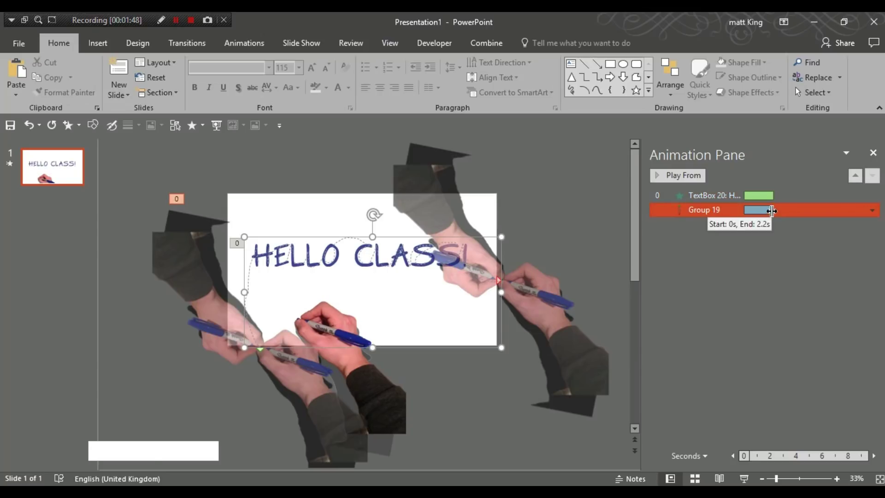
pyautogui.click(774, 196)
pyautogui.moveTo(773, 197); pyautogui.dragTo(775, 196)
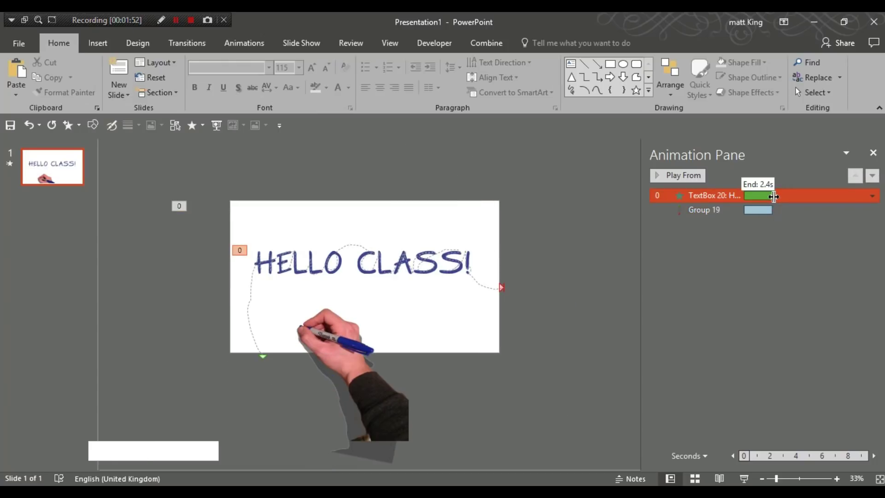
pyautogui.click(760, 252)
pyautogui.click(672, 176)
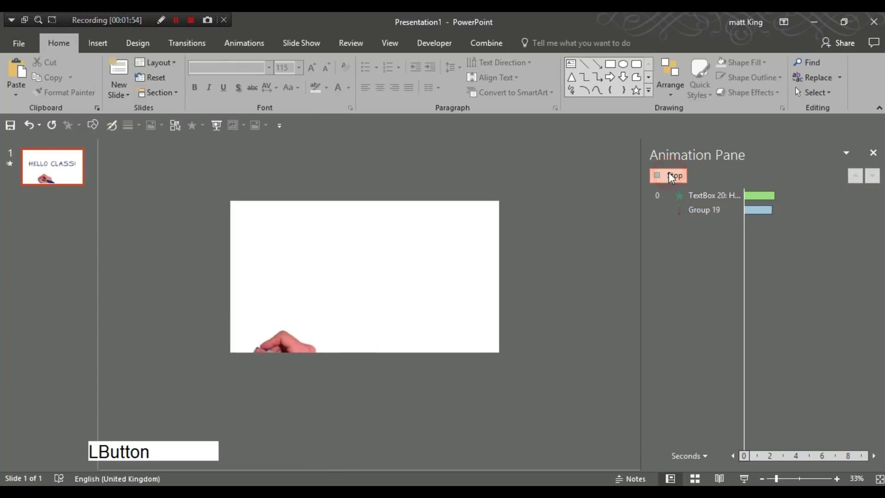